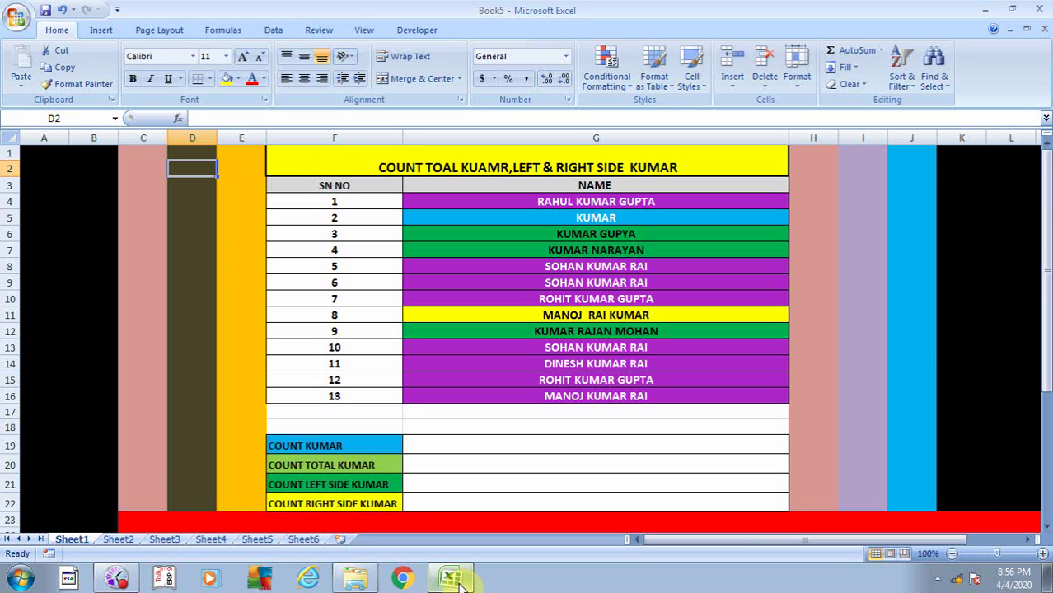
Step through the serial numbers at the top of the sheet.
key("Up")
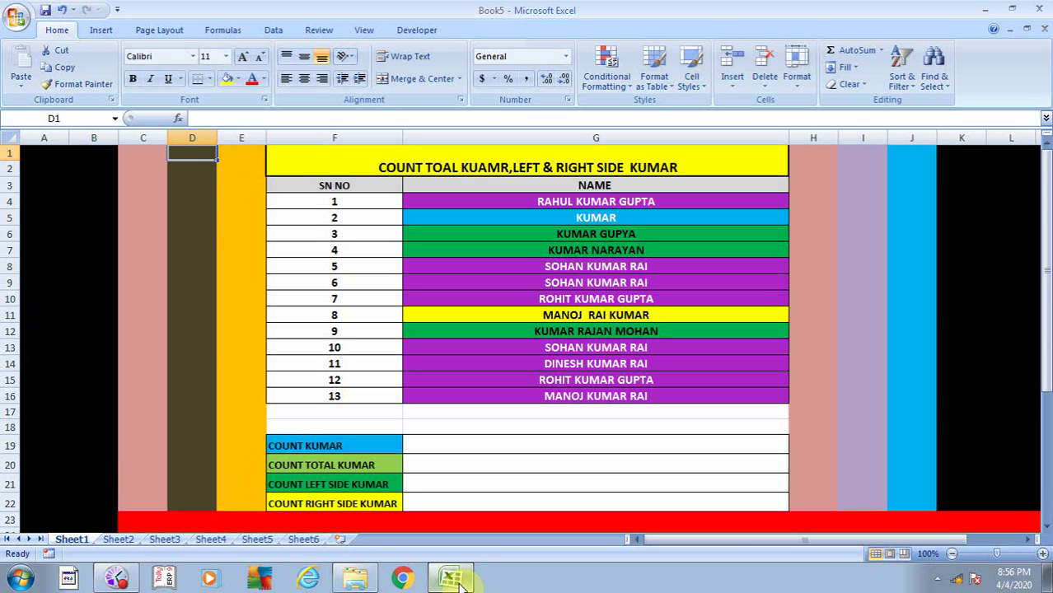
key("Right")
key("Right")
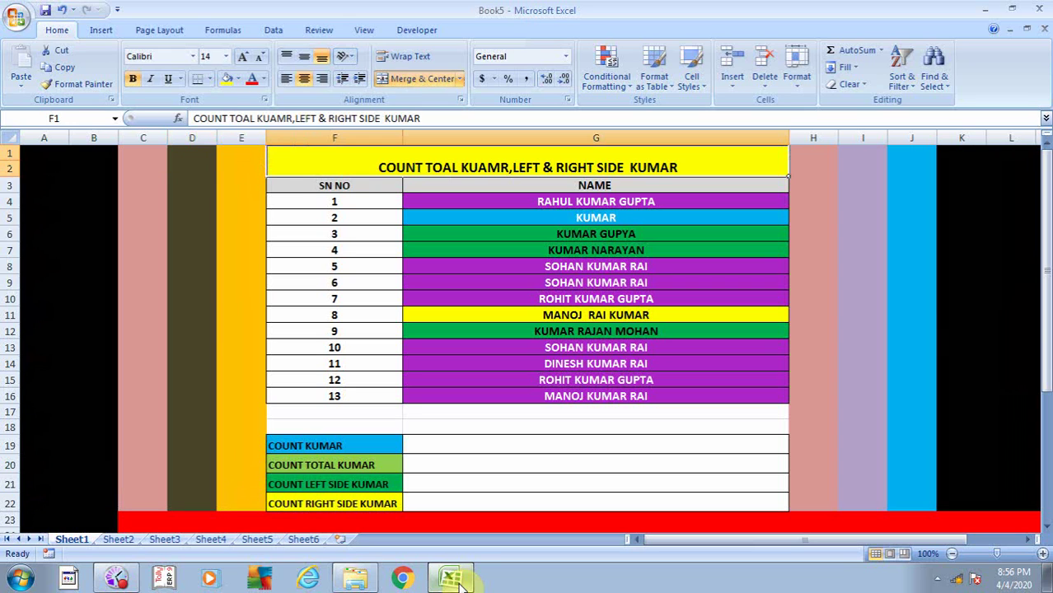
key("Down")
key("Down")
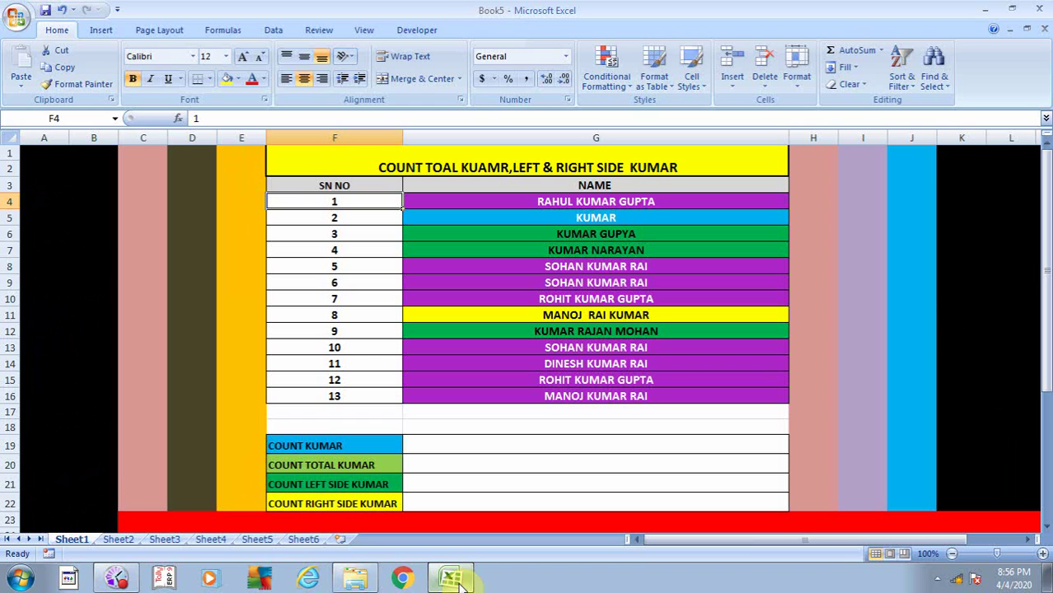
key("Down")
key("Down")
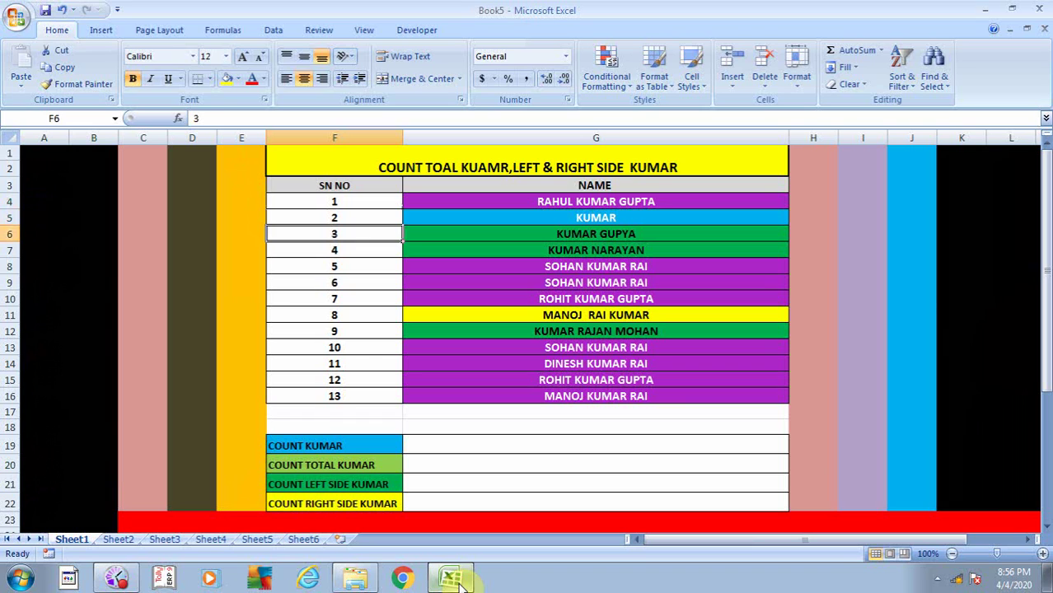
key("Down")
key("Down")
key("Down")
key("Down")
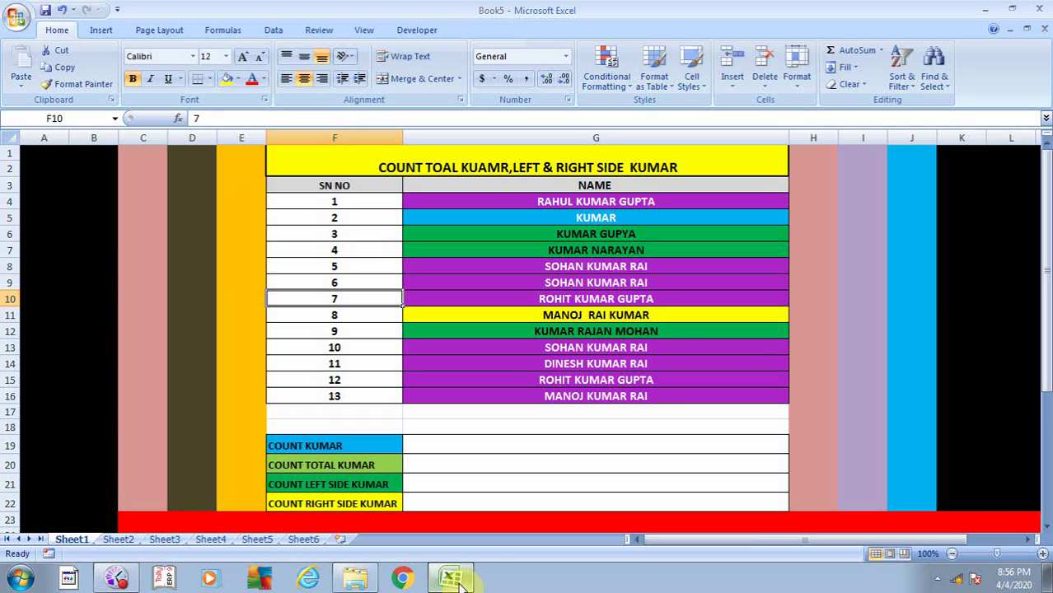
Scan the names in column G, noting the lone exact KUMAR entry in G5.
left_click(369, 406)
left_click(629, 201)
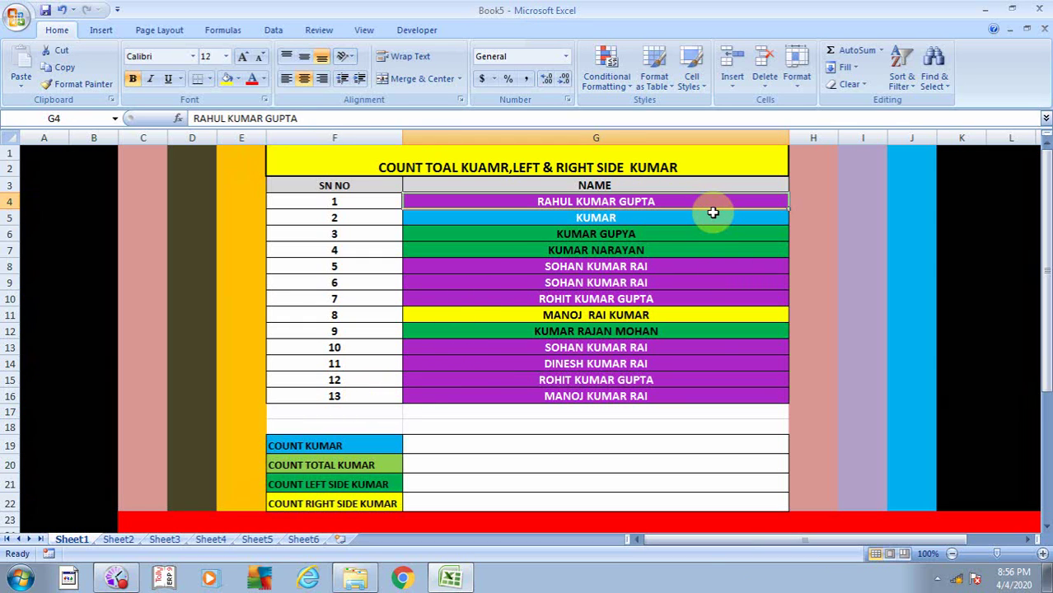
left_click(713, 213)
key("Down")
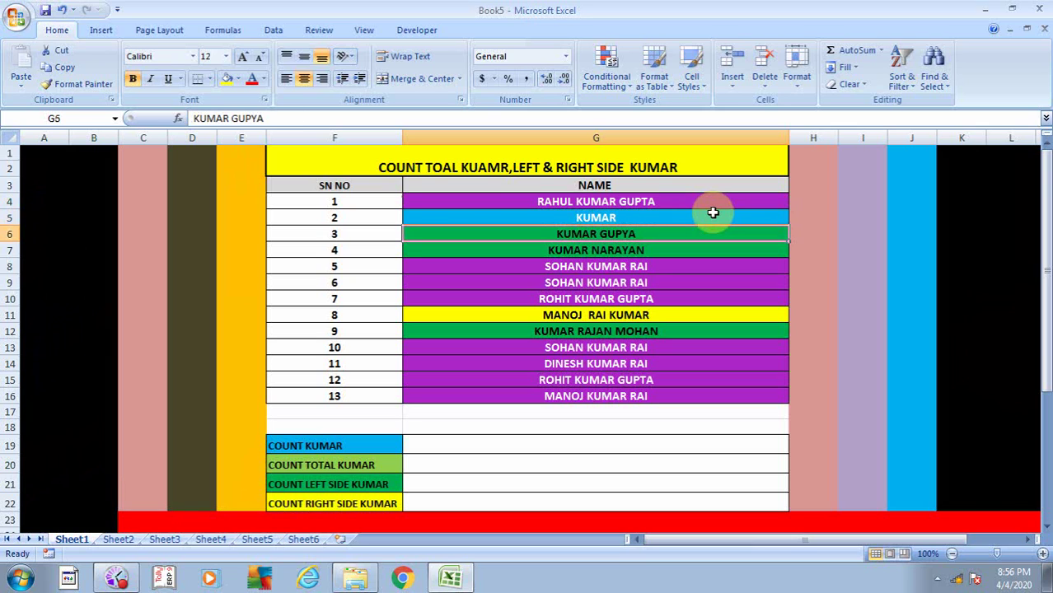
key("Down")
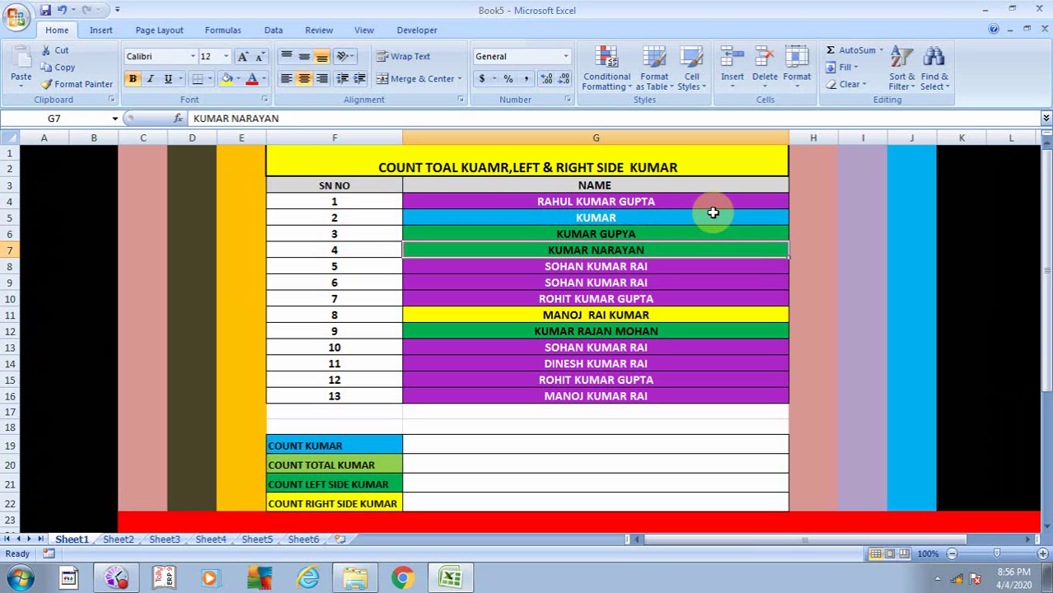
key("Down")
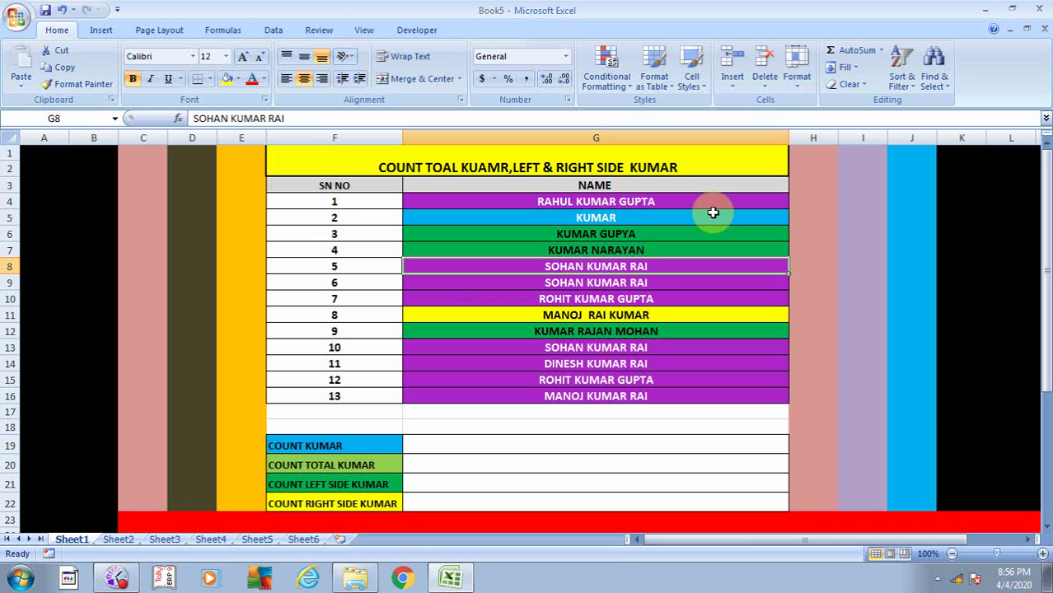
key("Down")
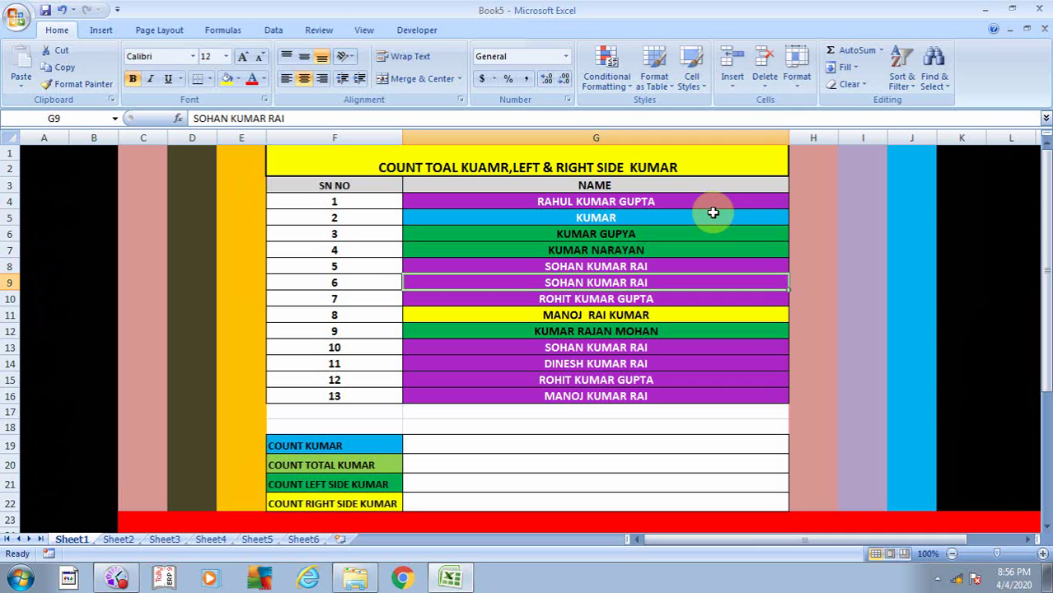
key("Down")
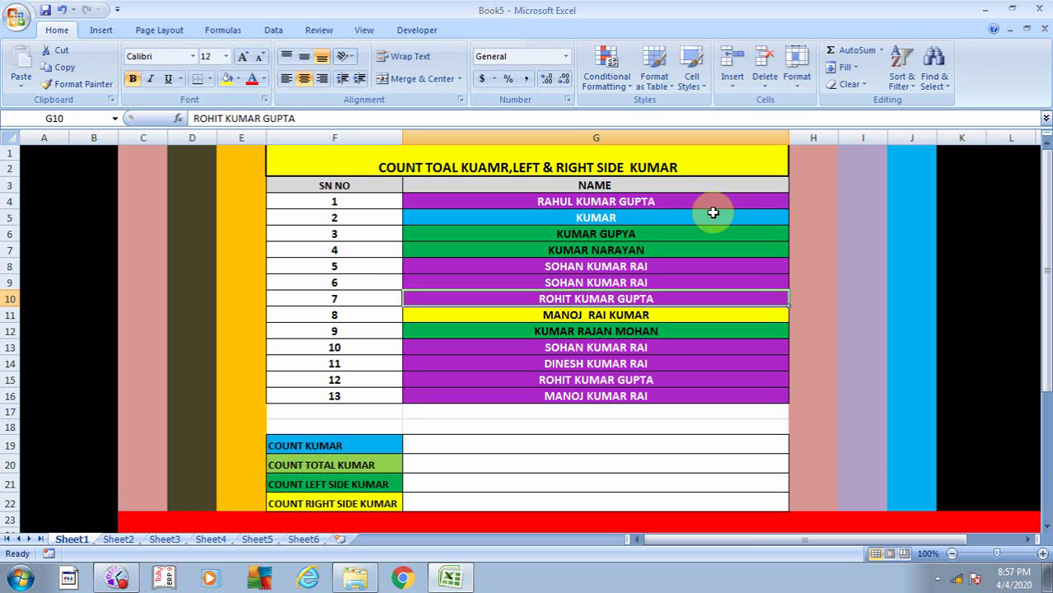
key("Down")
key("Down")
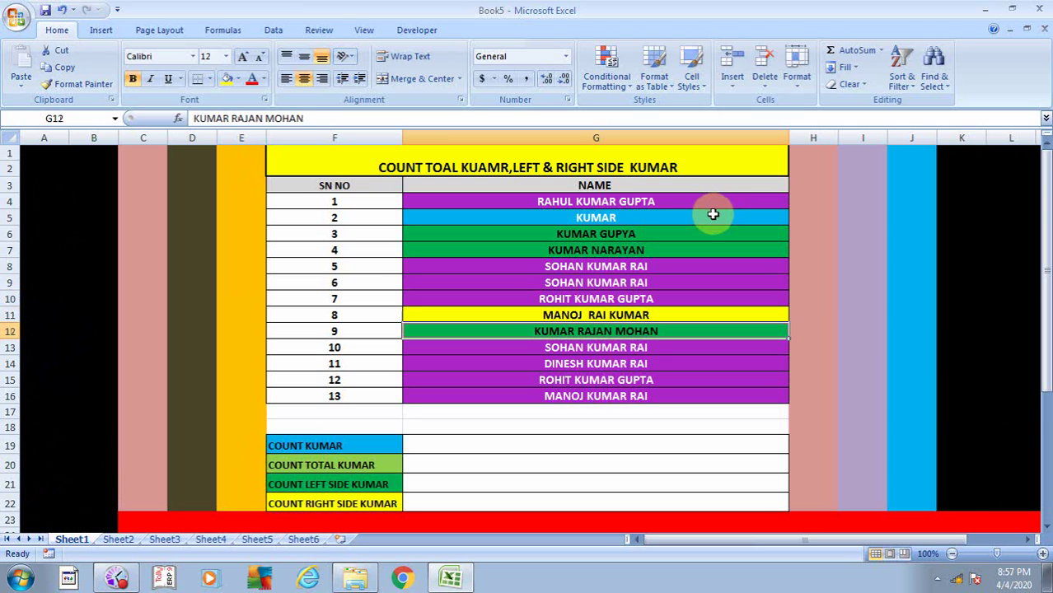
key("Down")
key("Down")
key("Down")
key("Down")
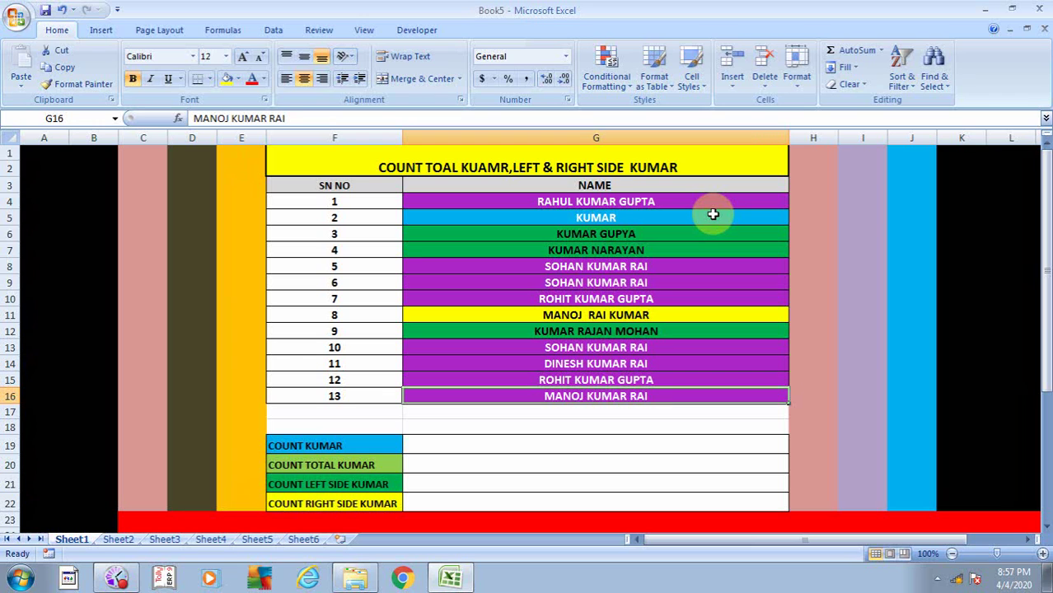
key("Up")
key("Up")
key("Up")
key("Up")
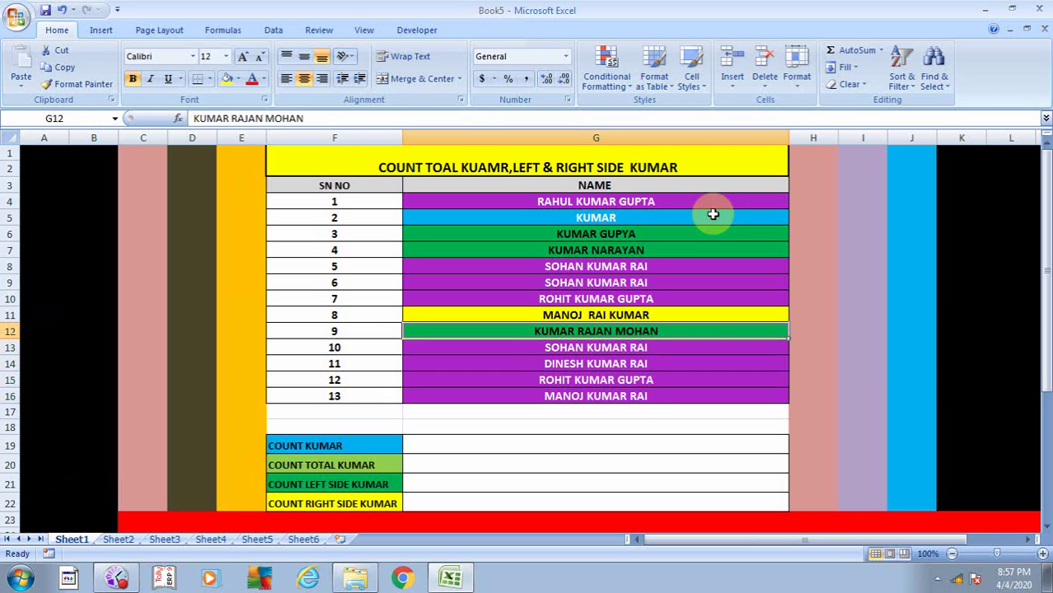
key("Up")
key("Up")
key("Up")
key("Up")
key("Up")
key("Up")
key("Up")
key("Up")
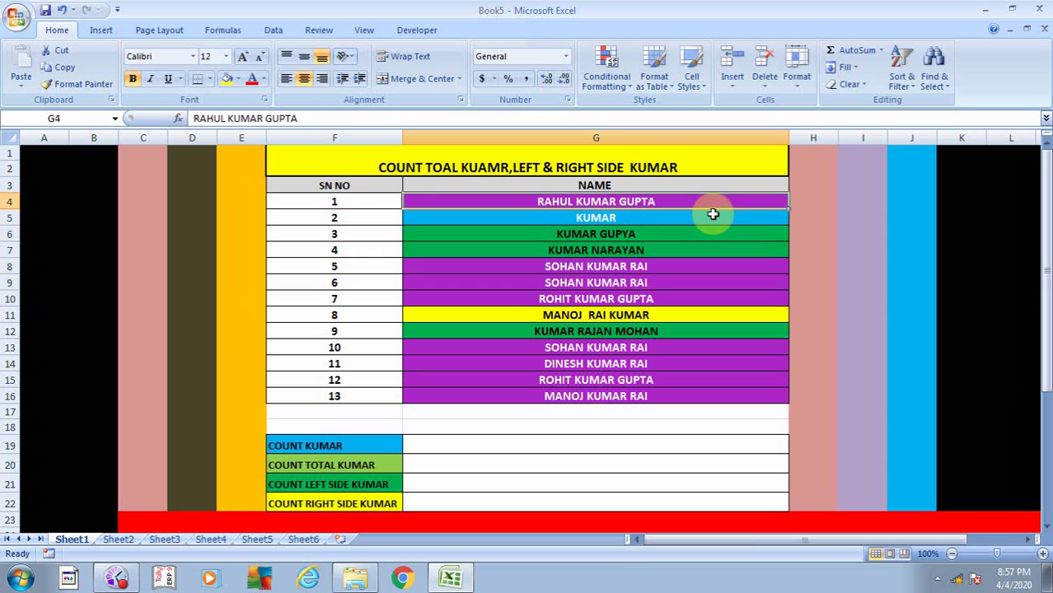
Enter =COUNTIF(G4:G16,"KUMAR") in G19 as an array formula, returning 1.
left_click(443, 443)
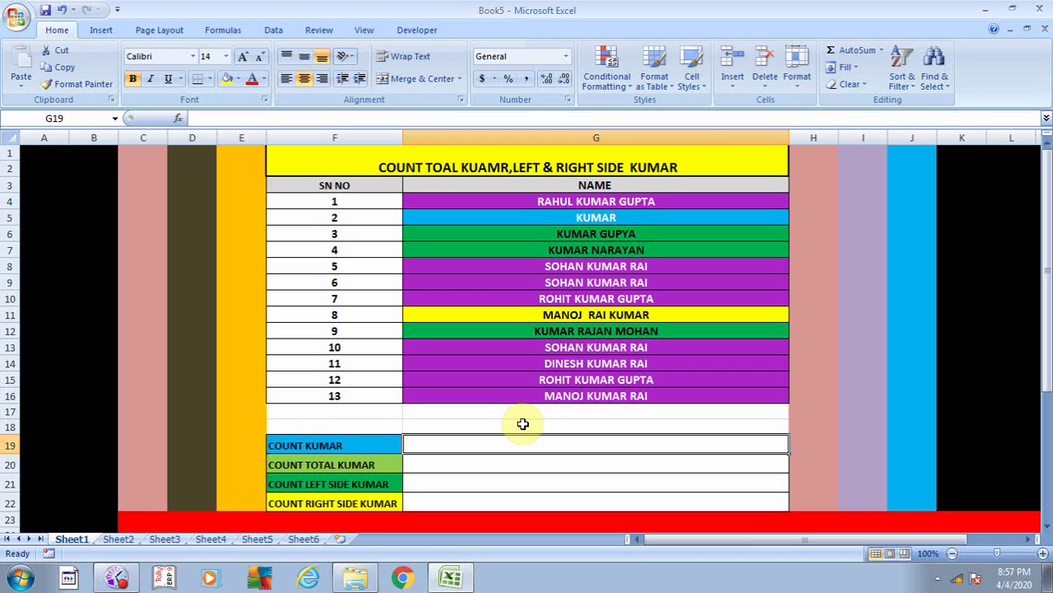
key("Left")
key("Right")
type("=C")
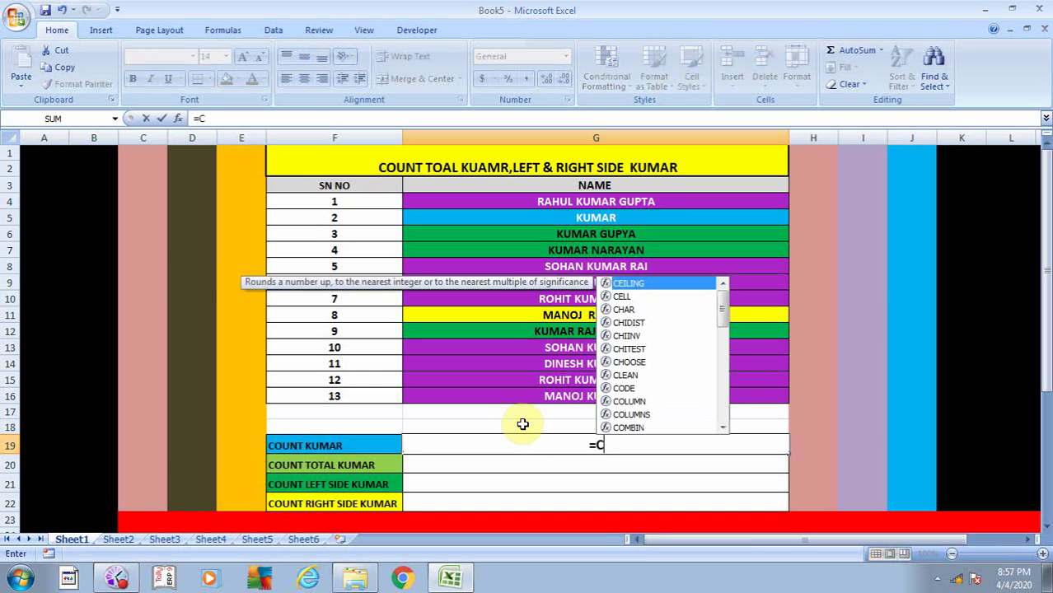
type("OUN")
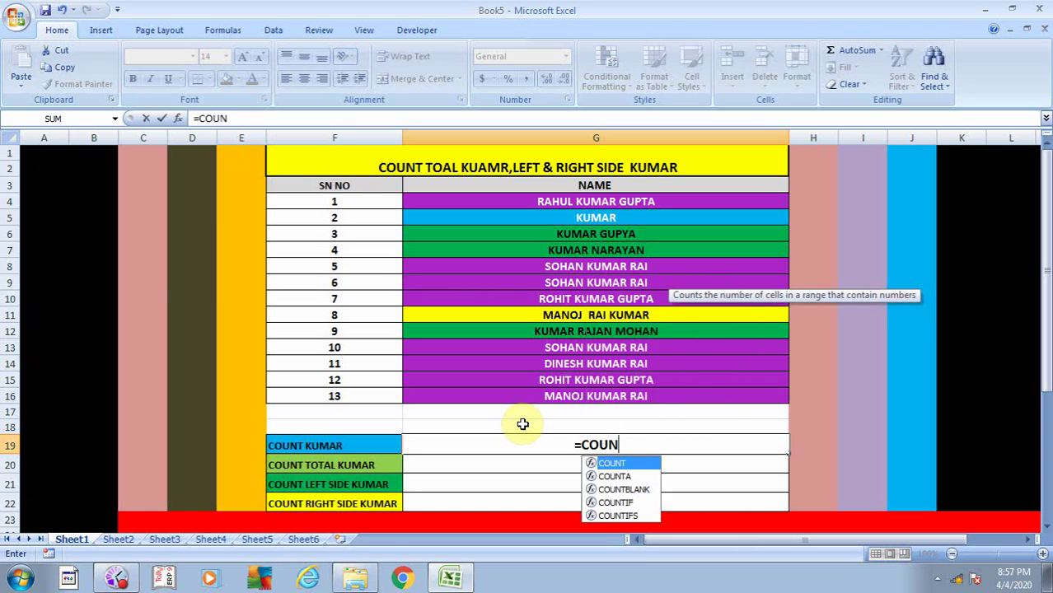
key("Tab")
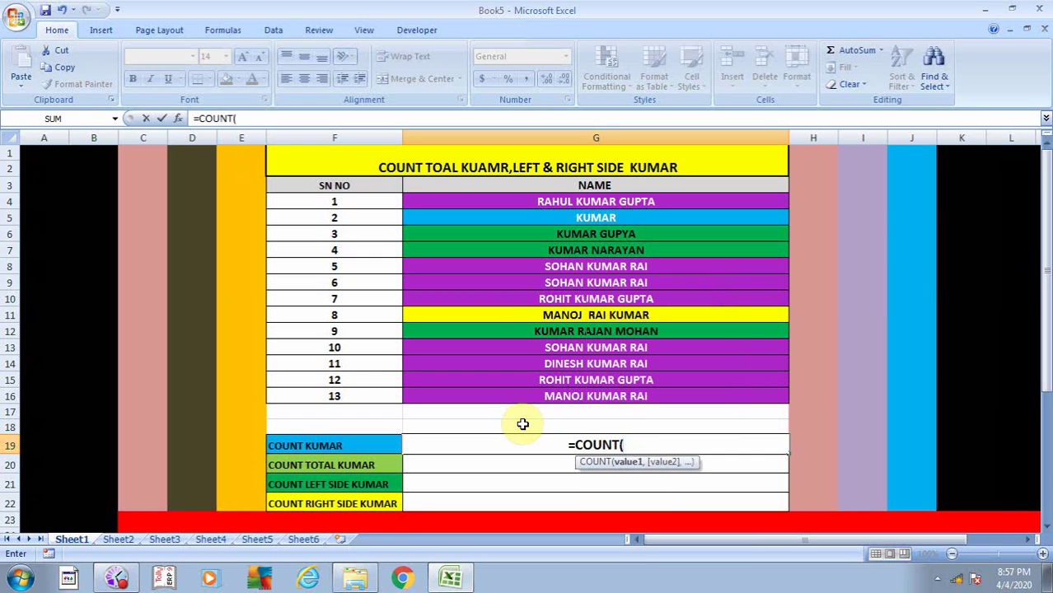
key("BackSpace")
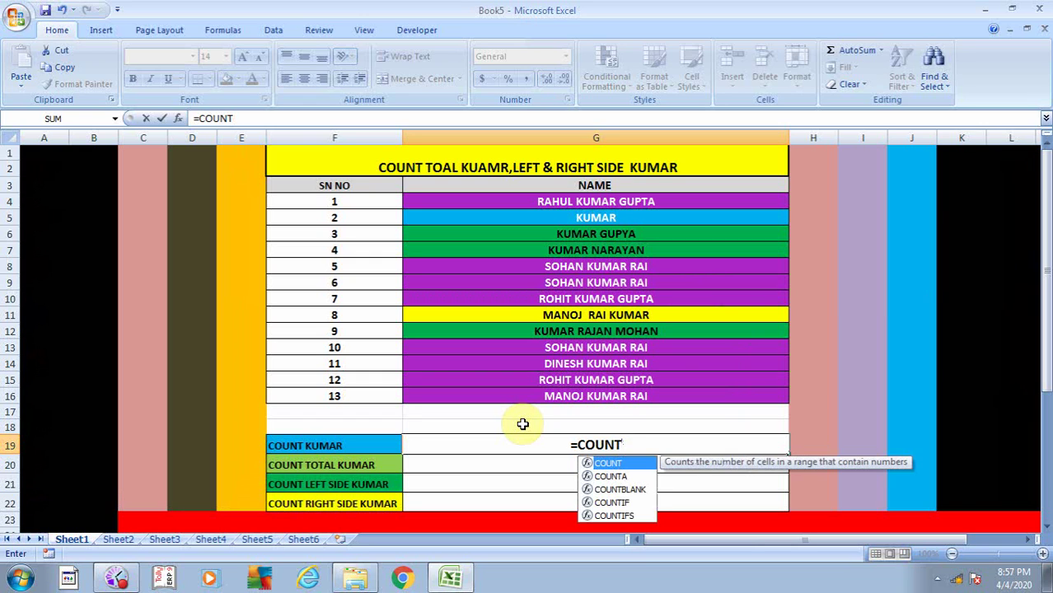
key("Down")
key("Down")
key("Down")
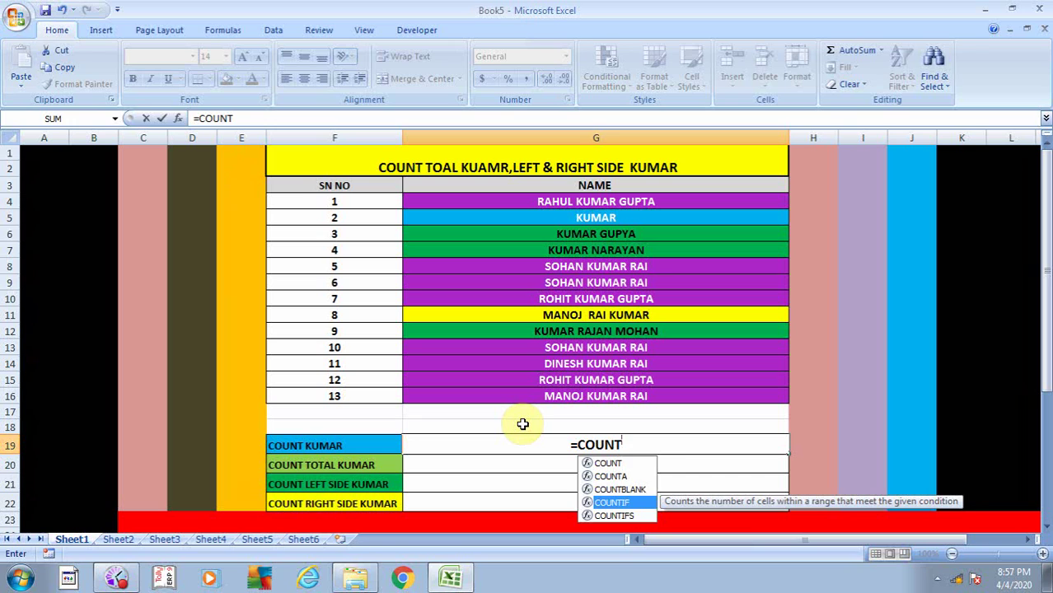
key("Tab")
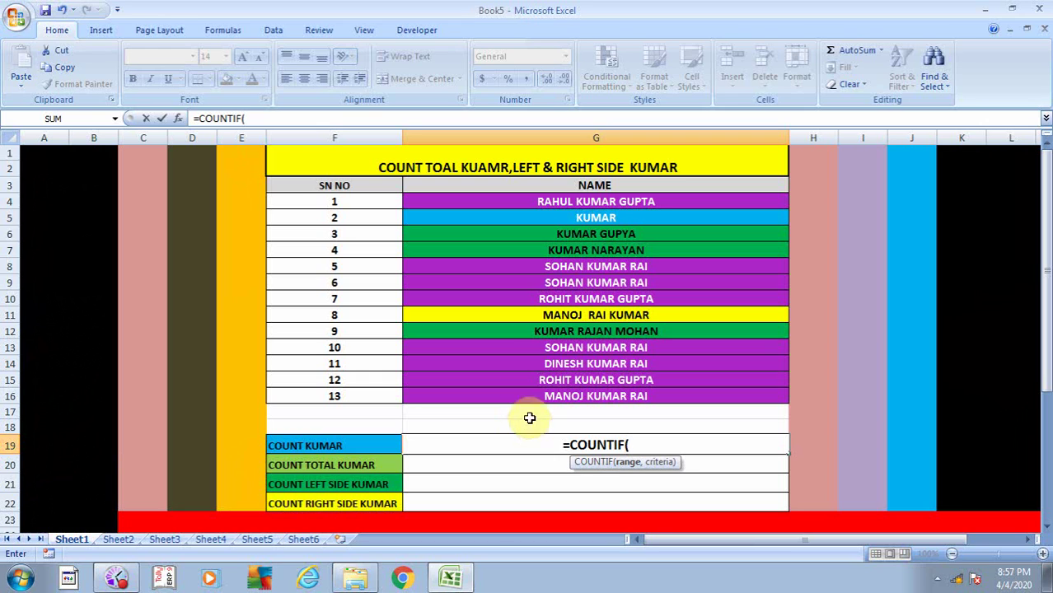
left_click_drag(590, 203, 598, 401)
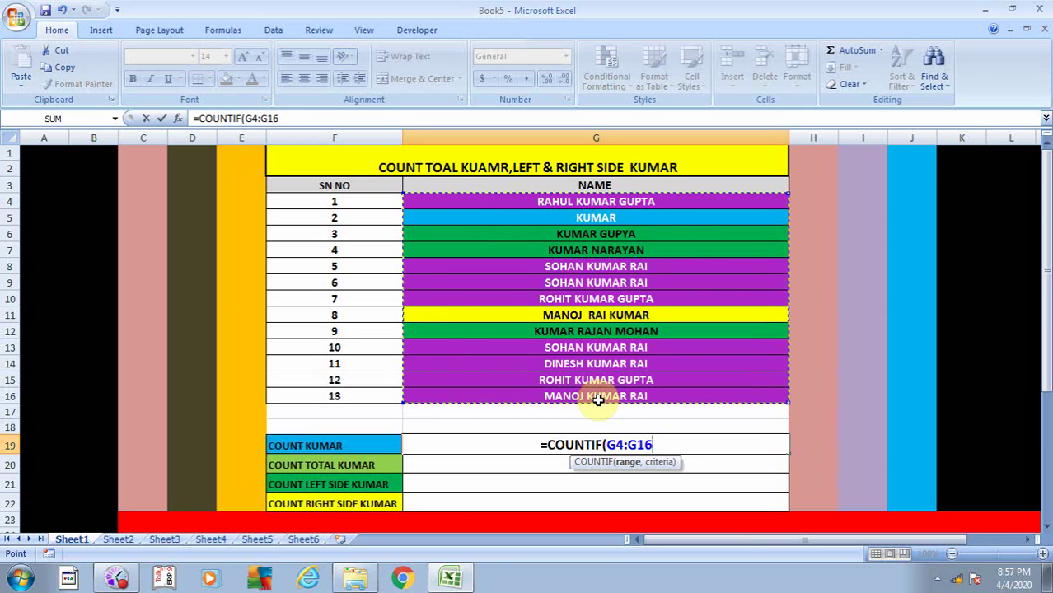
type(",")
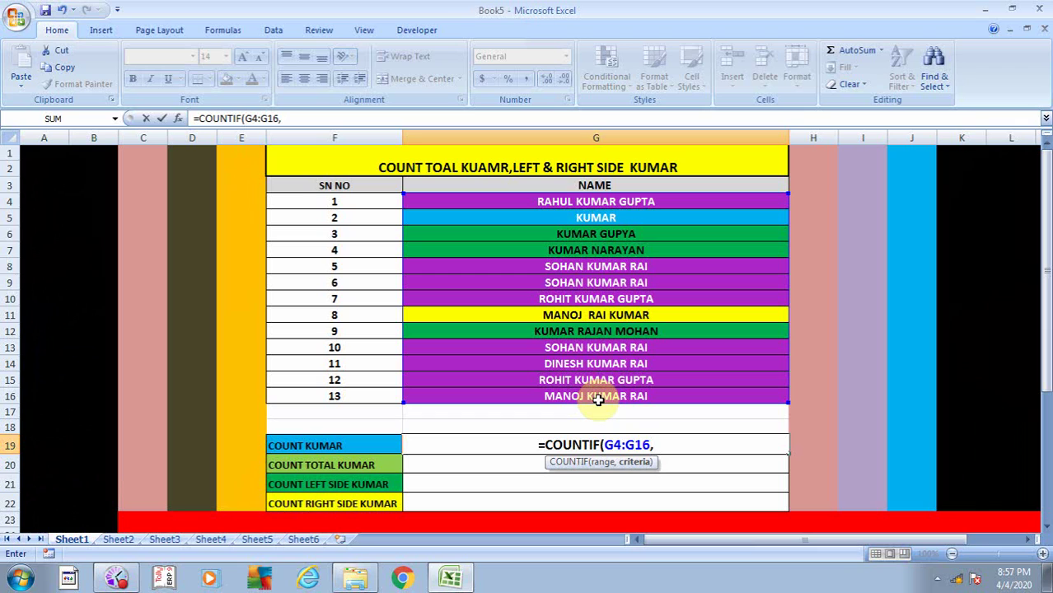
type("\"")
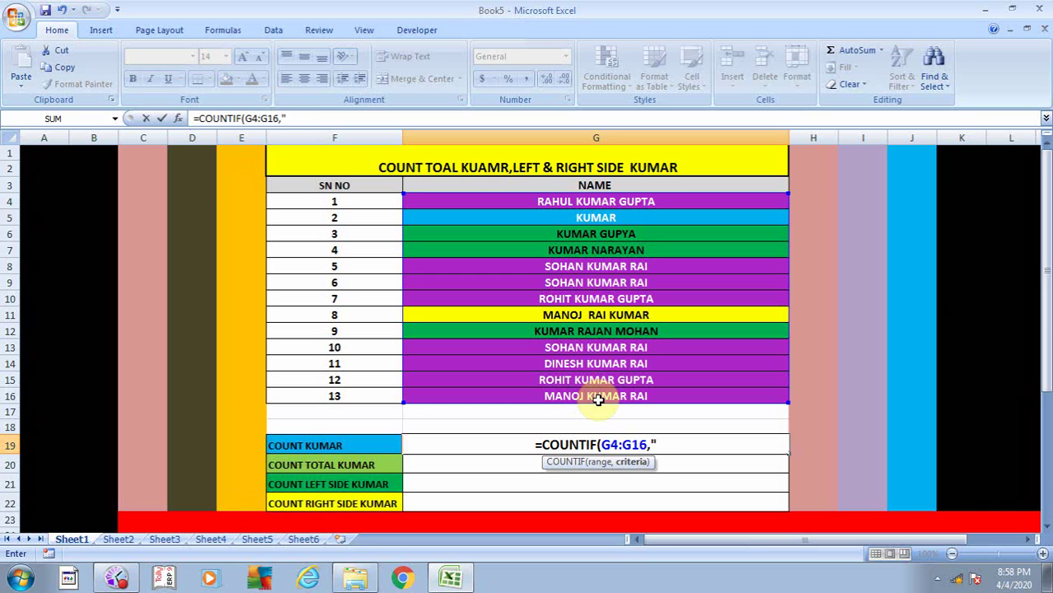
type("KUMAR")
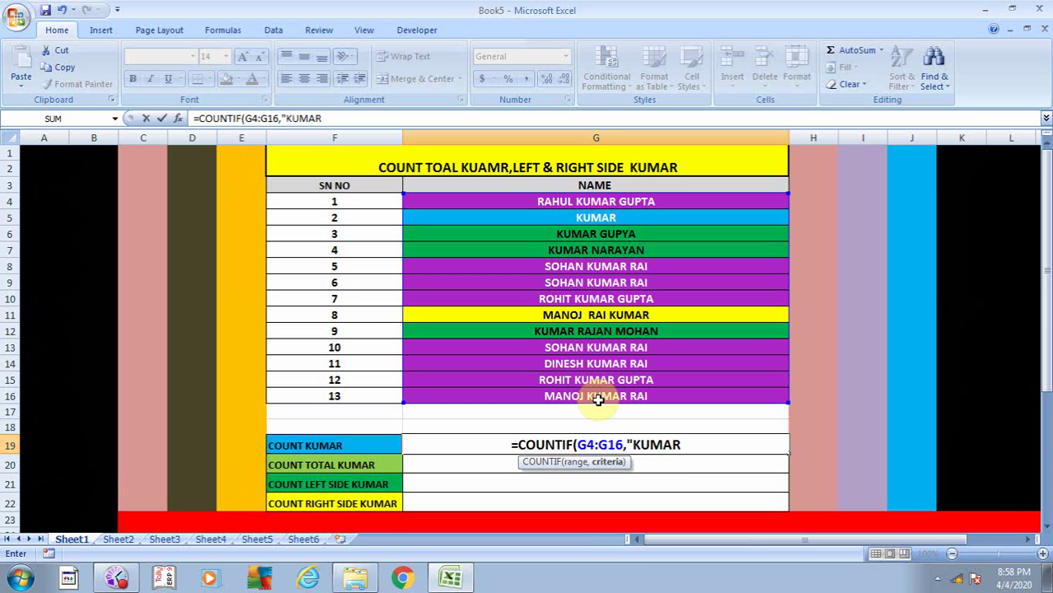
type("\"")
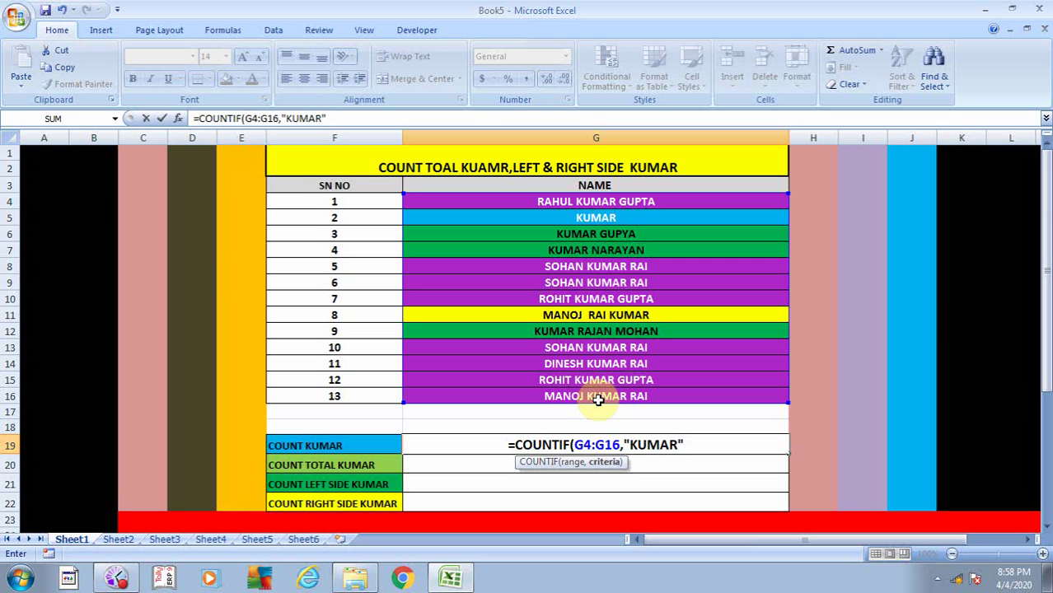
type(")")
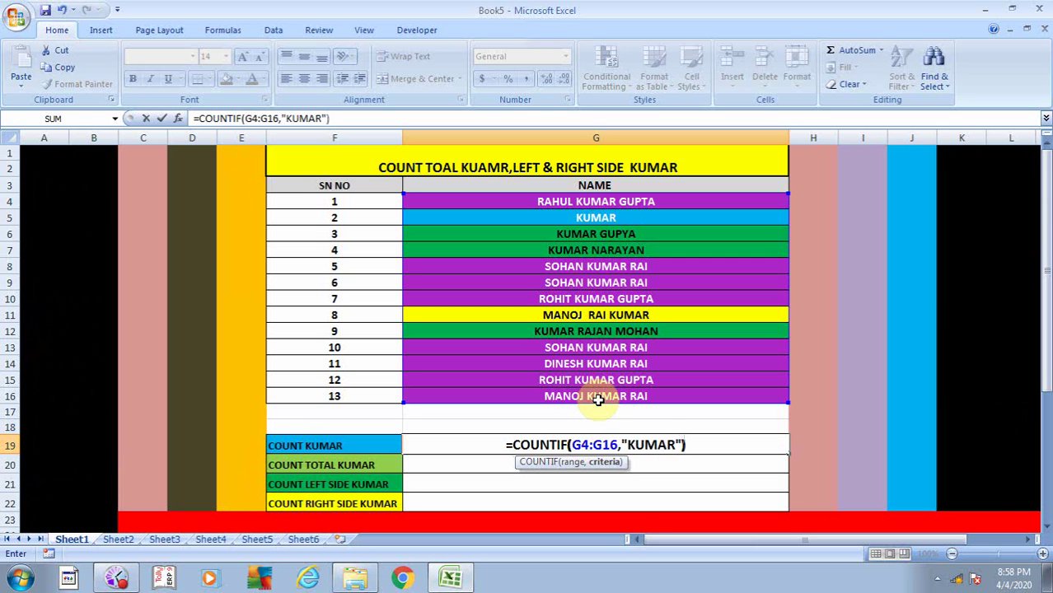
key("ctrl+shift+Return")
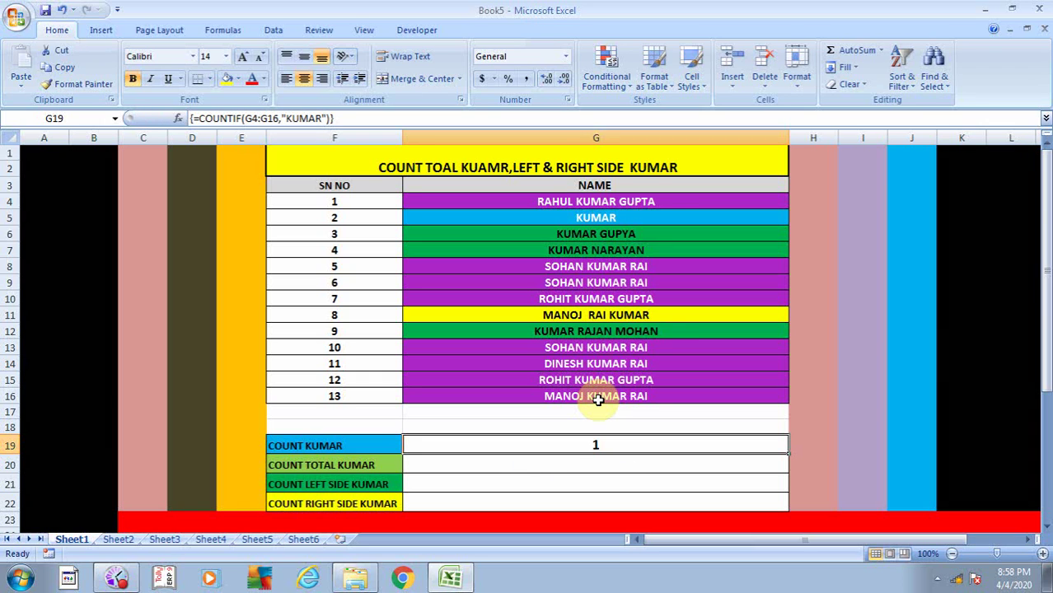
left_click(561, 201)
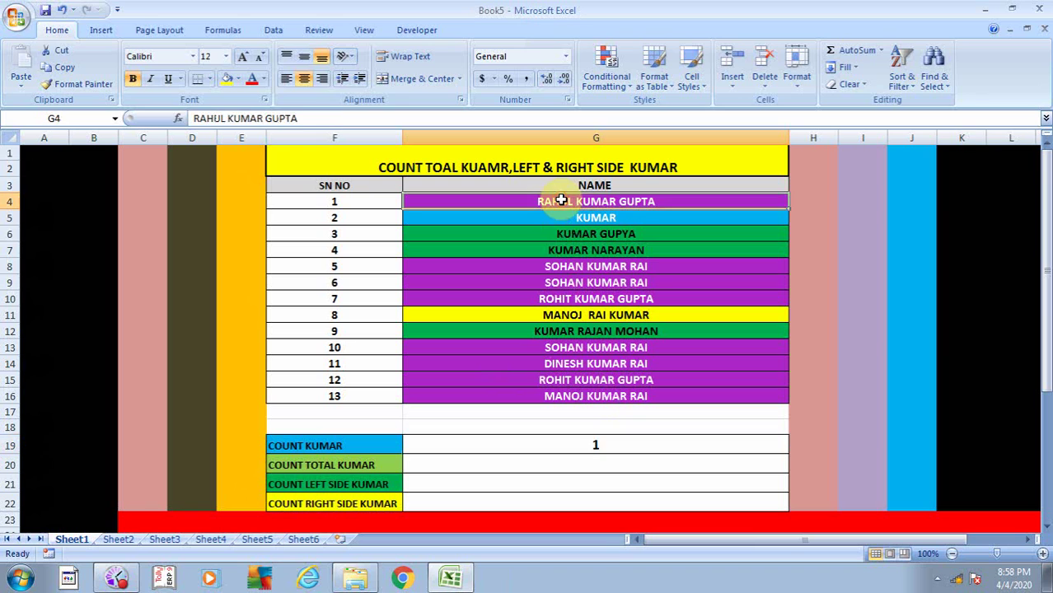
left_click(581, 315)
left_click(593, 379)
left_click(598, 396)
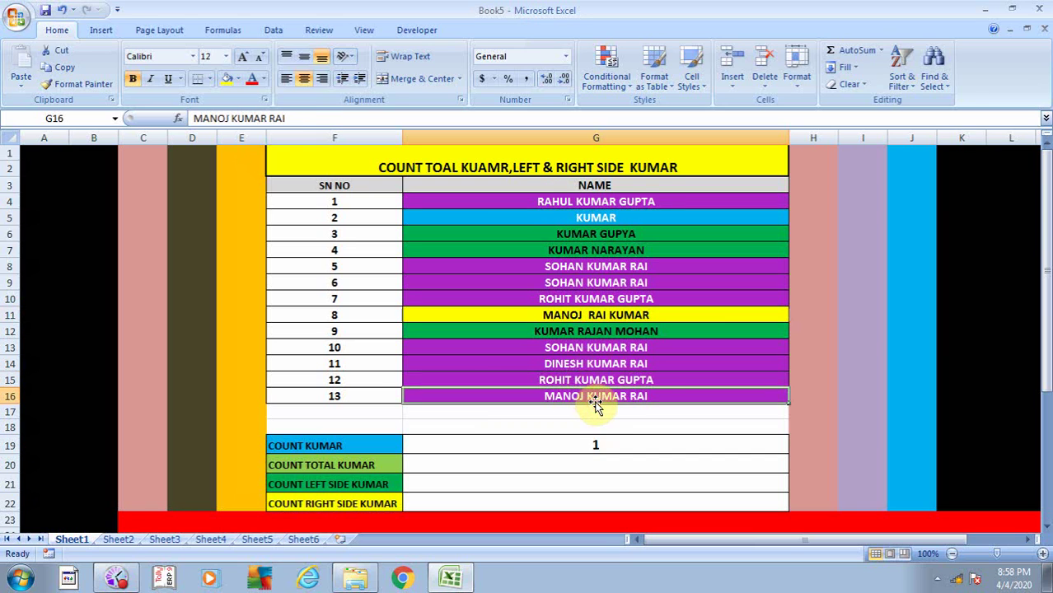
left_click(359, 447)
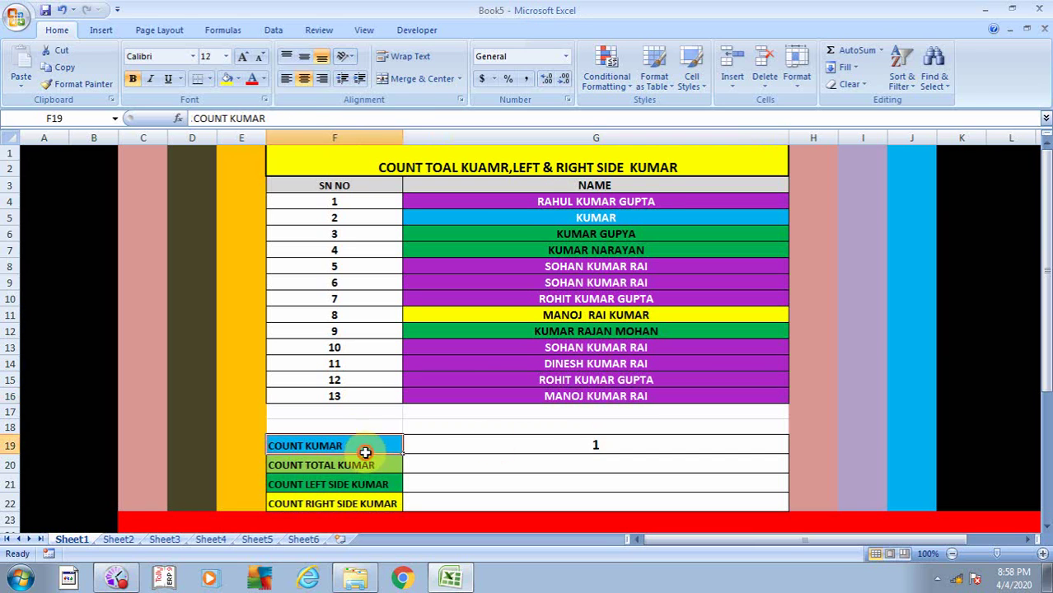
left_click(470, 453)
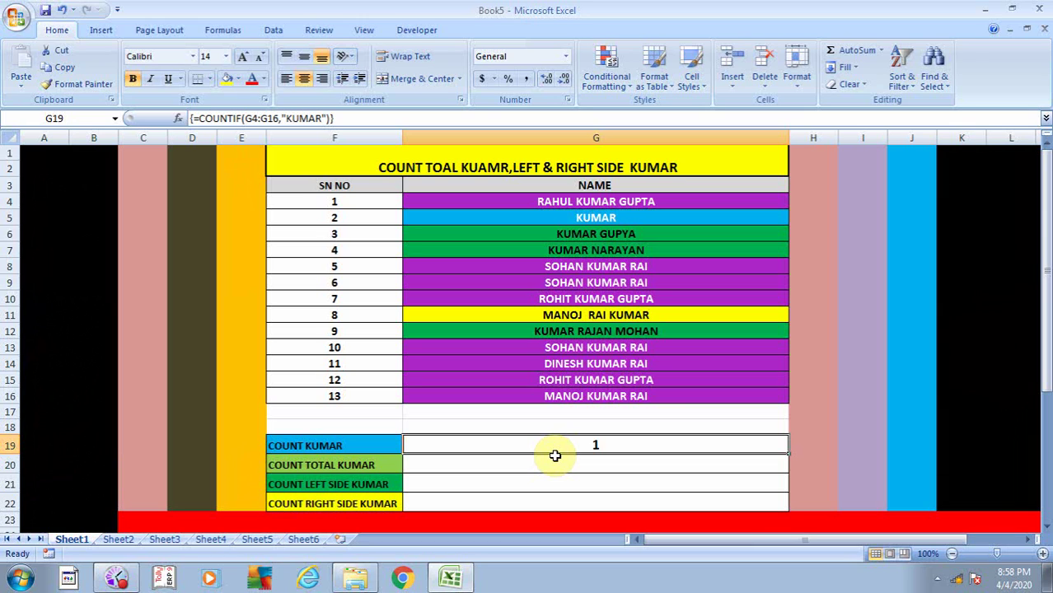
left_click(518, 464)
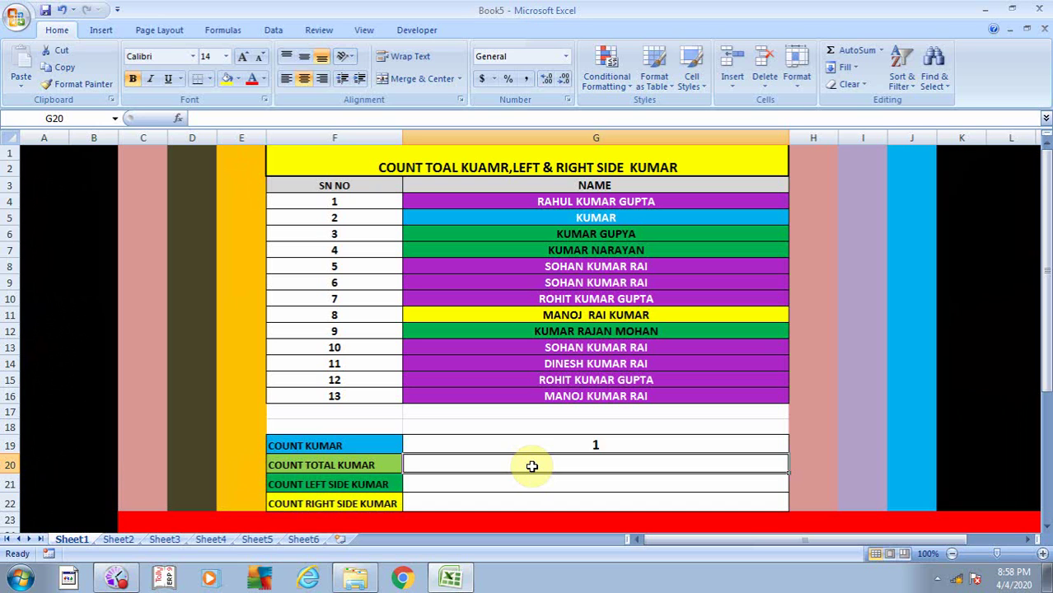
Enter =COUNTIF(G4:G16,"*KUMAR*") in G20 as an array formula, returning 13.
type("=")
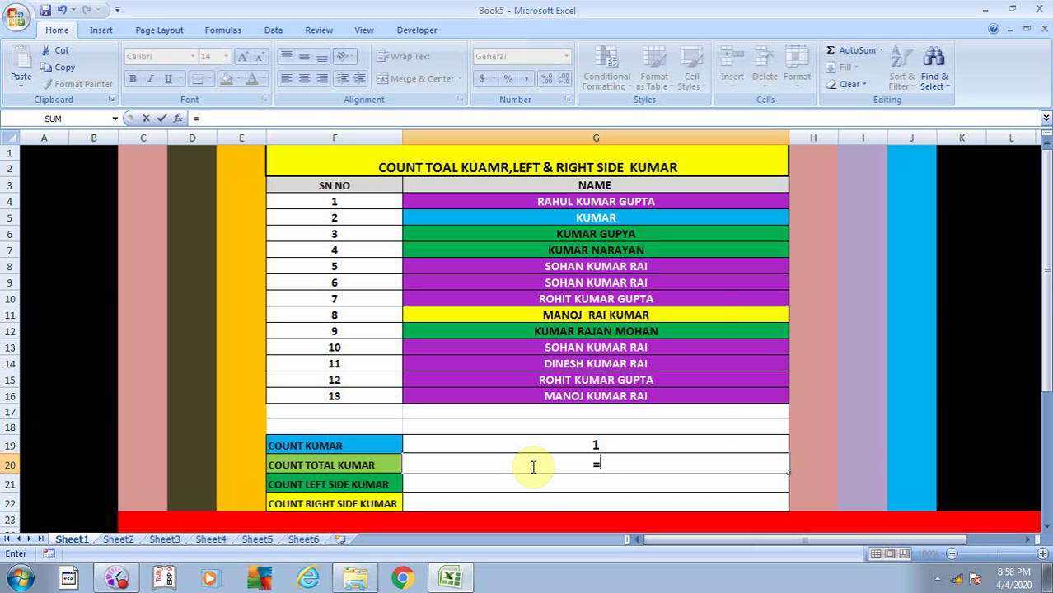
type("CO")
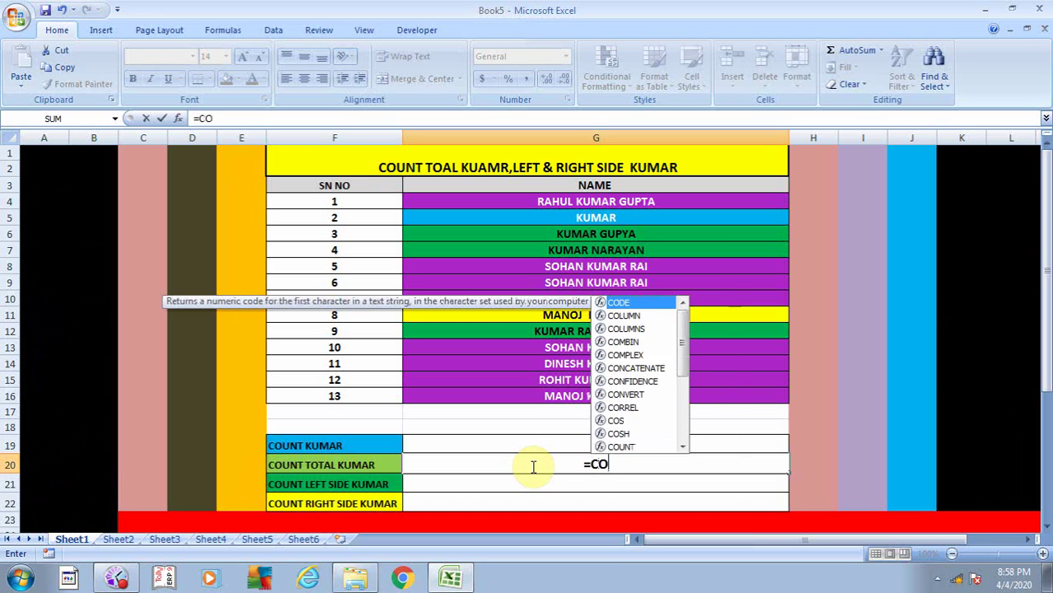
type("UNT")
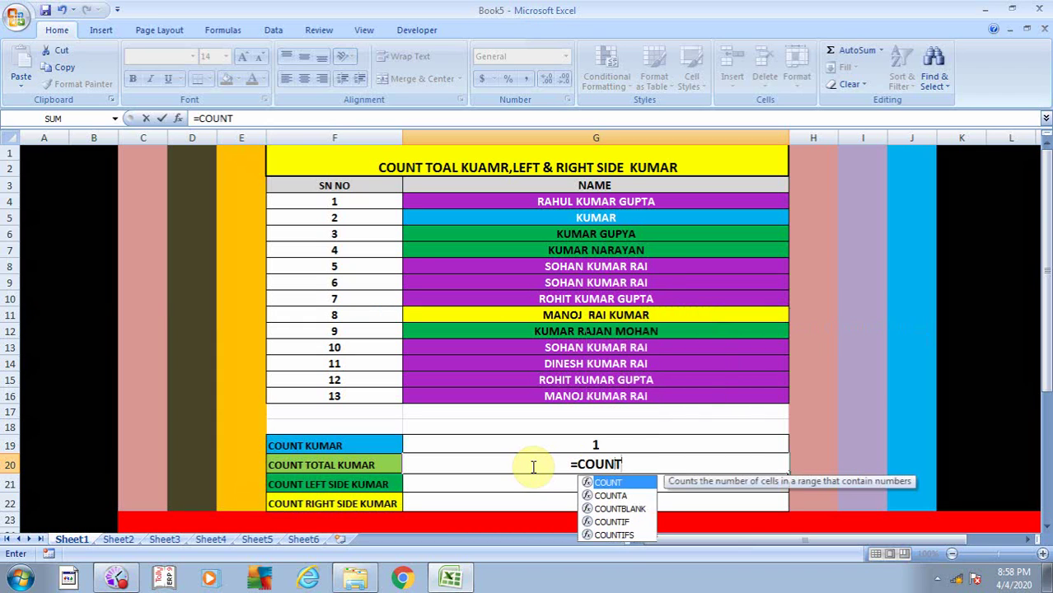
key("Down")
key("Down")
key("Down")
key("Tab")
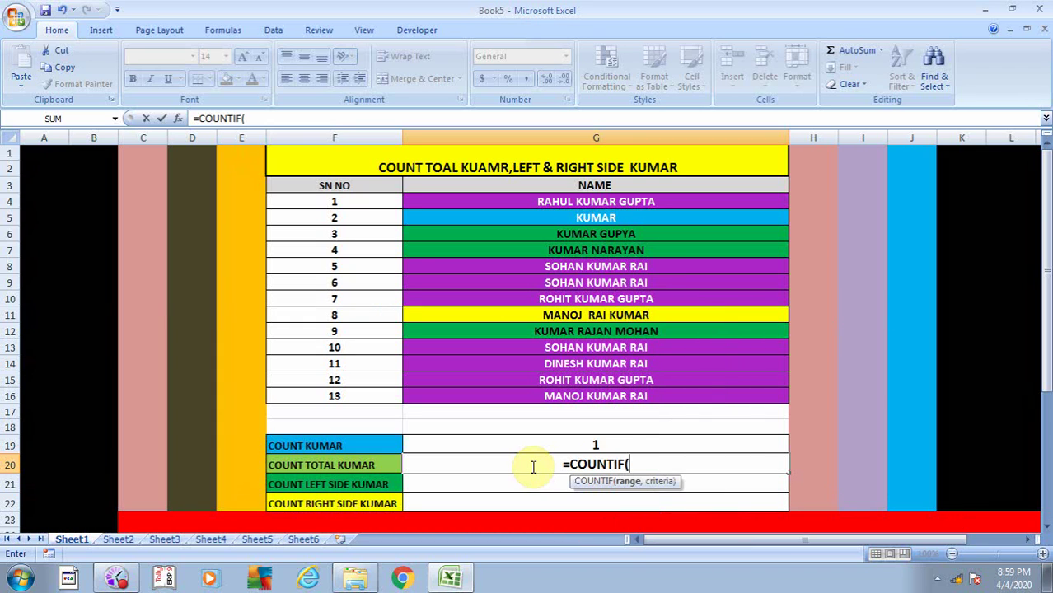
left_click_drag(622, 396, 619, 202)
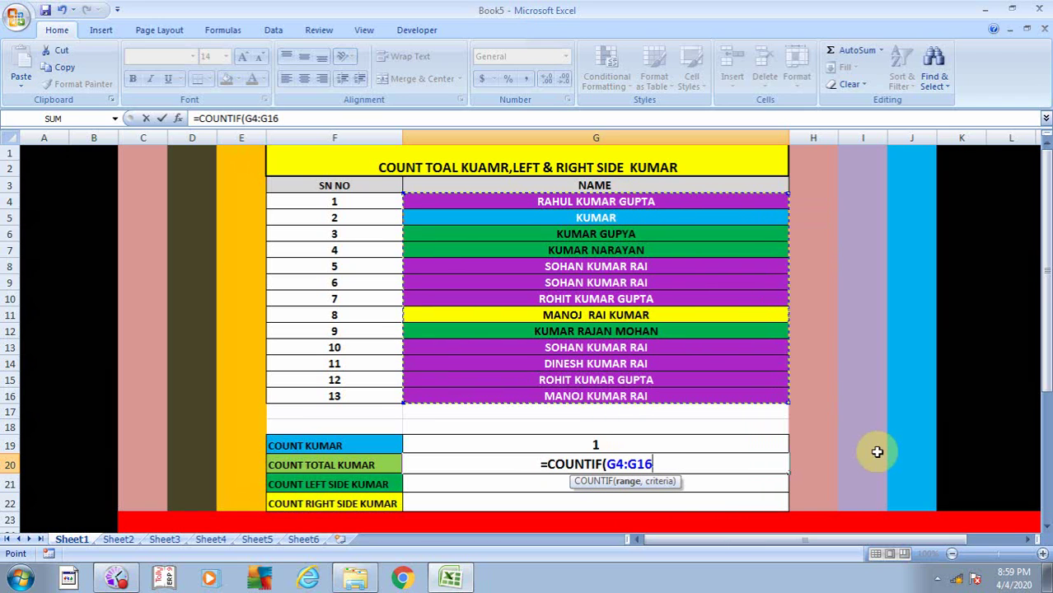
type(",")
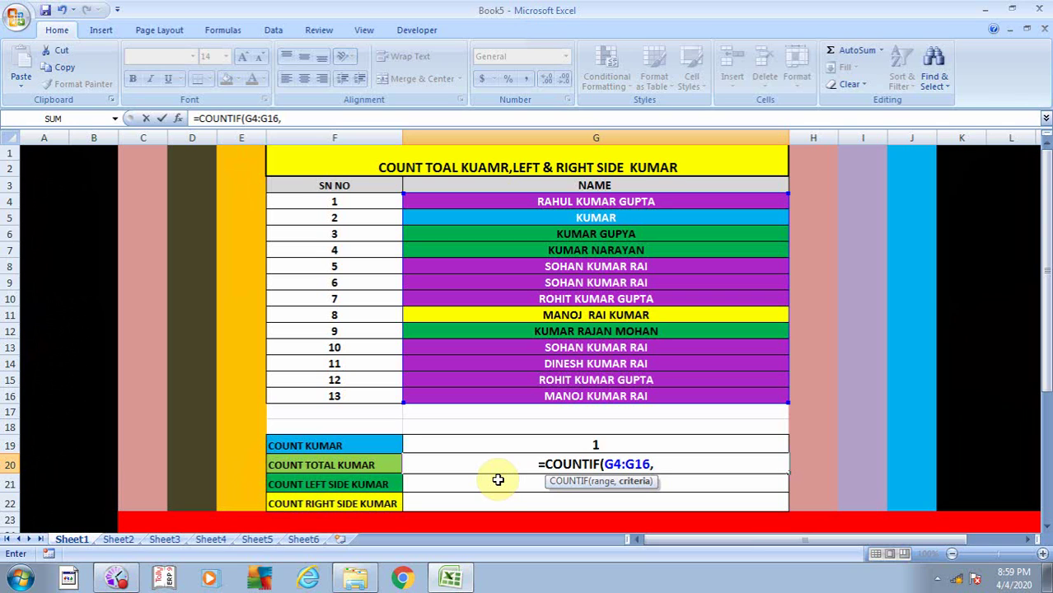
type("\"")
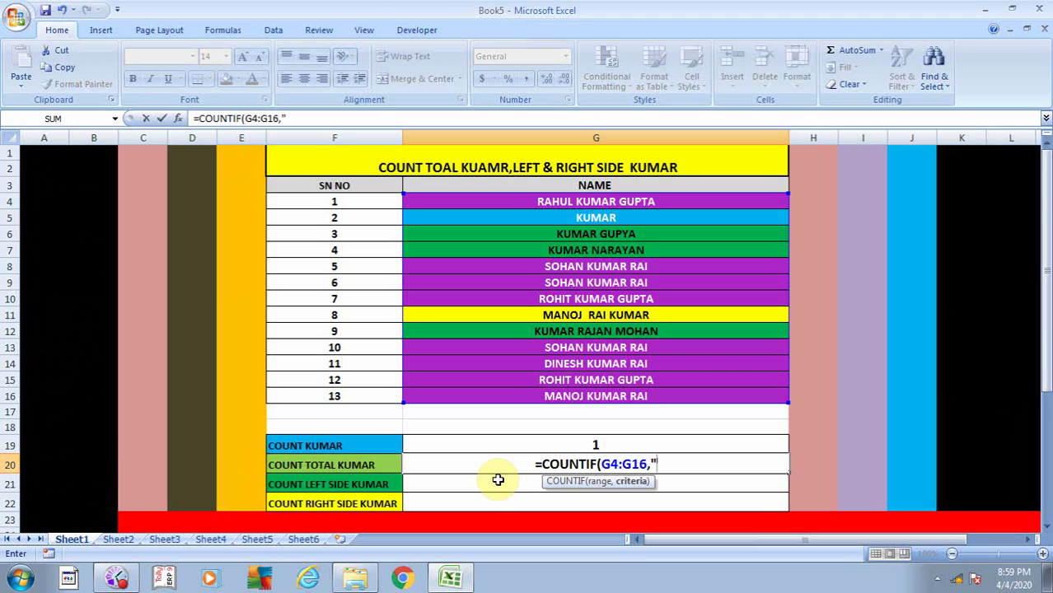
type("*")
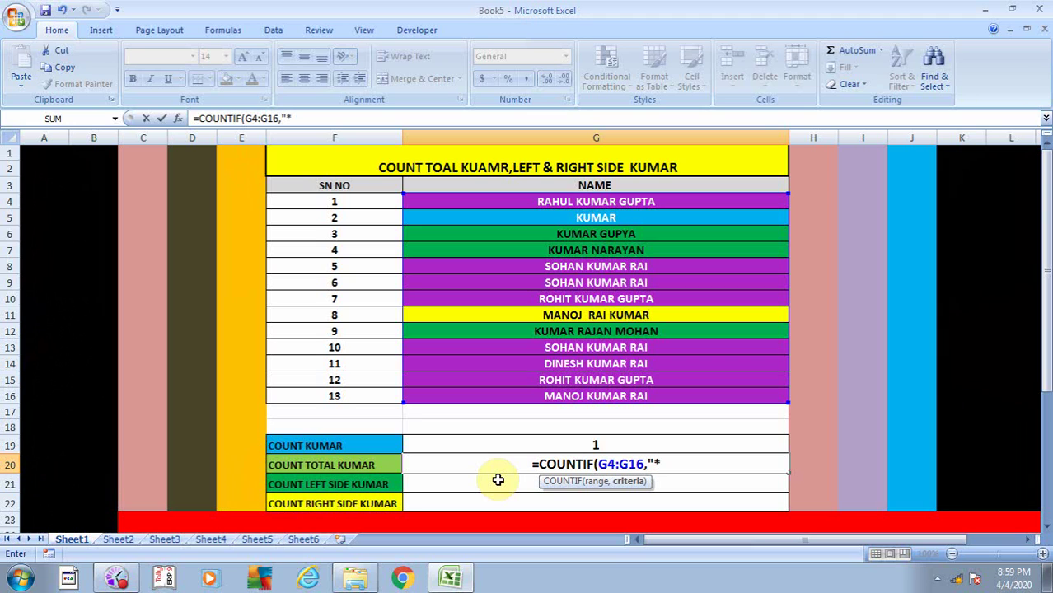
type("KUMA")
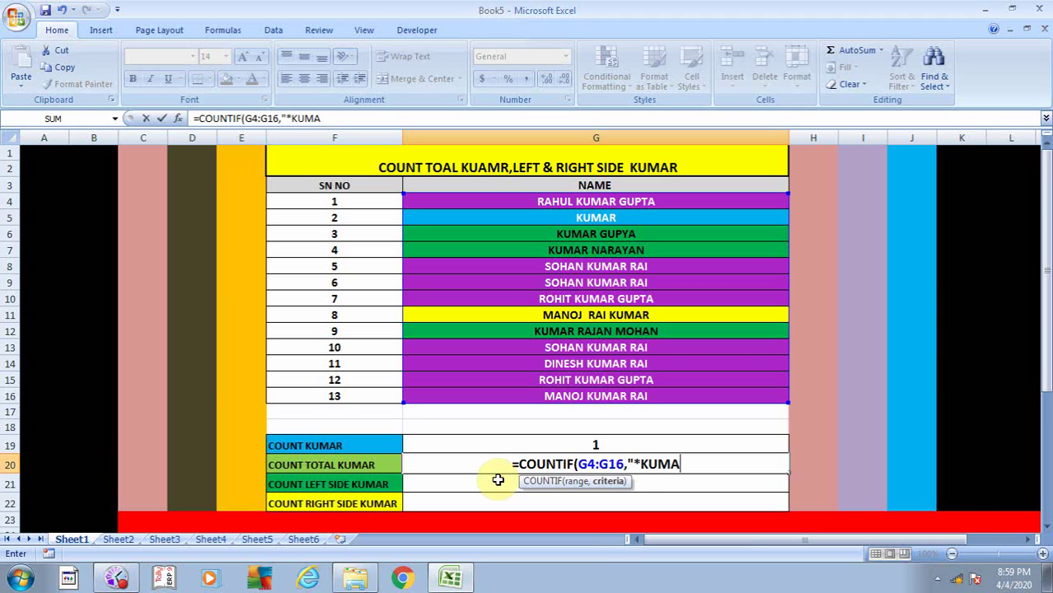
type("R")
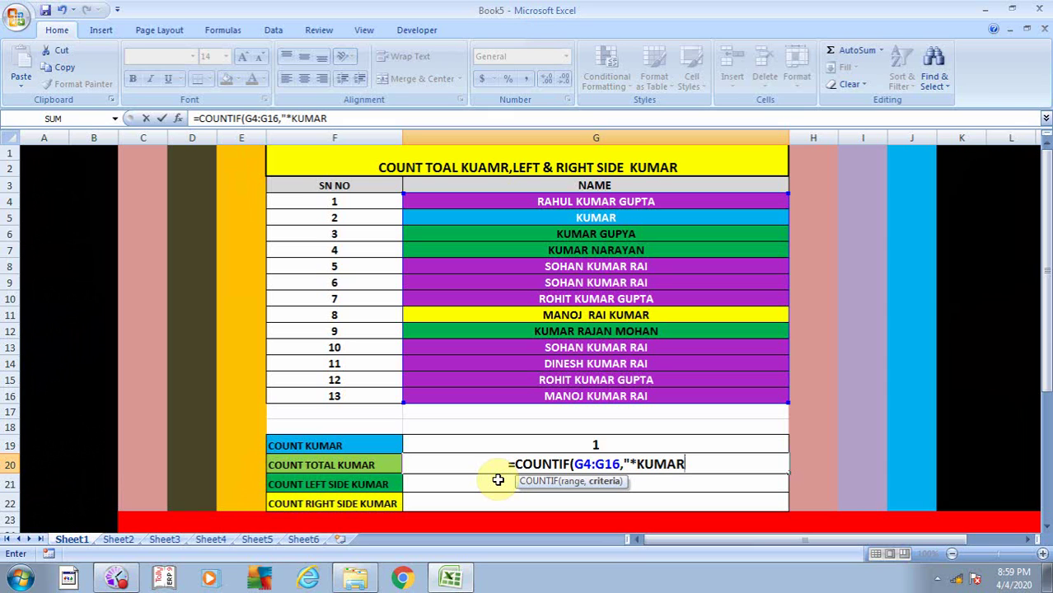
type("*")
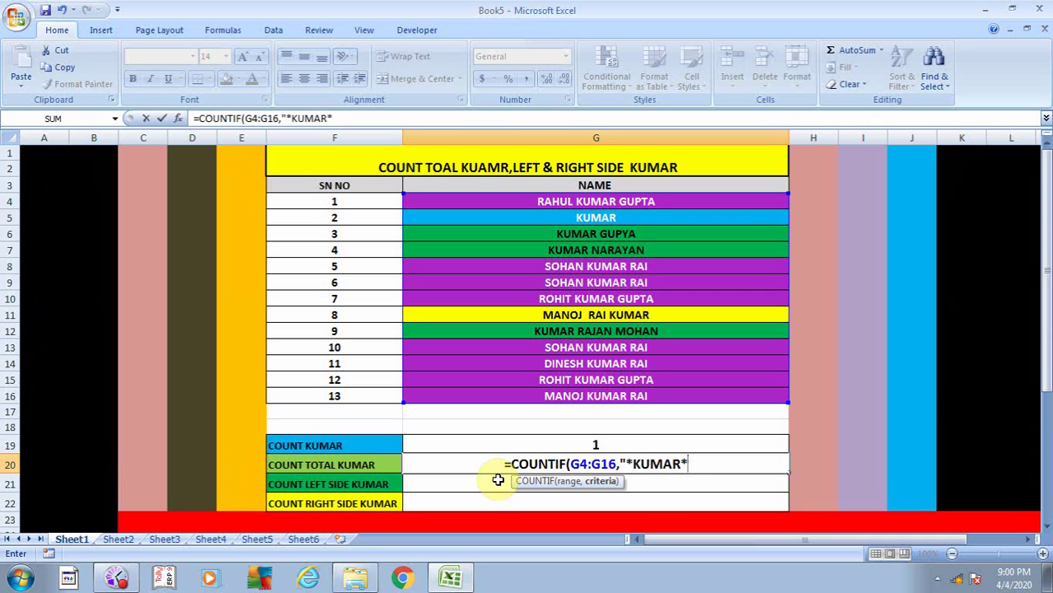
type("\"")
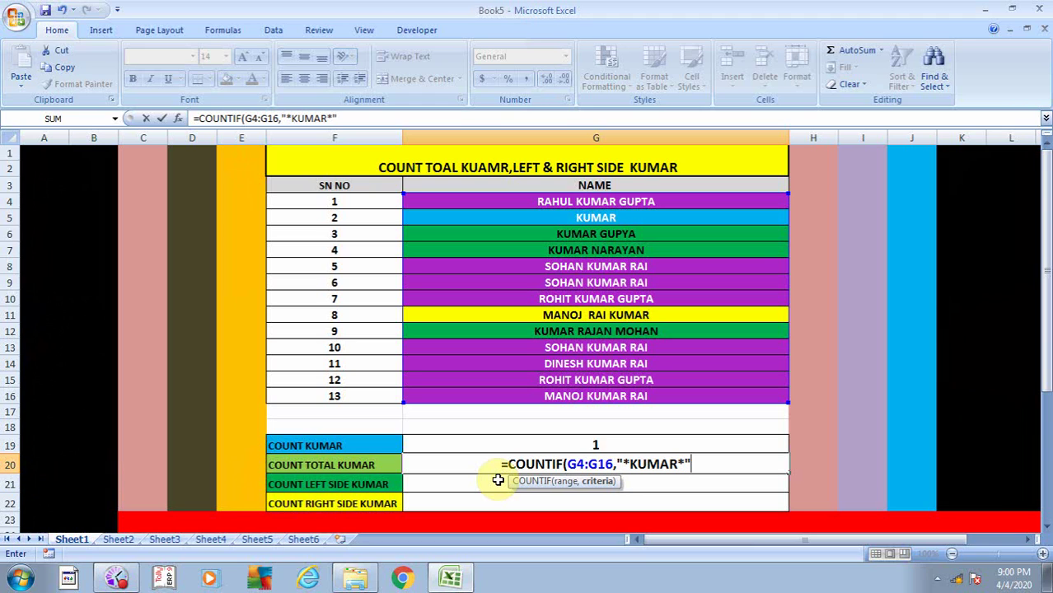
type(")")
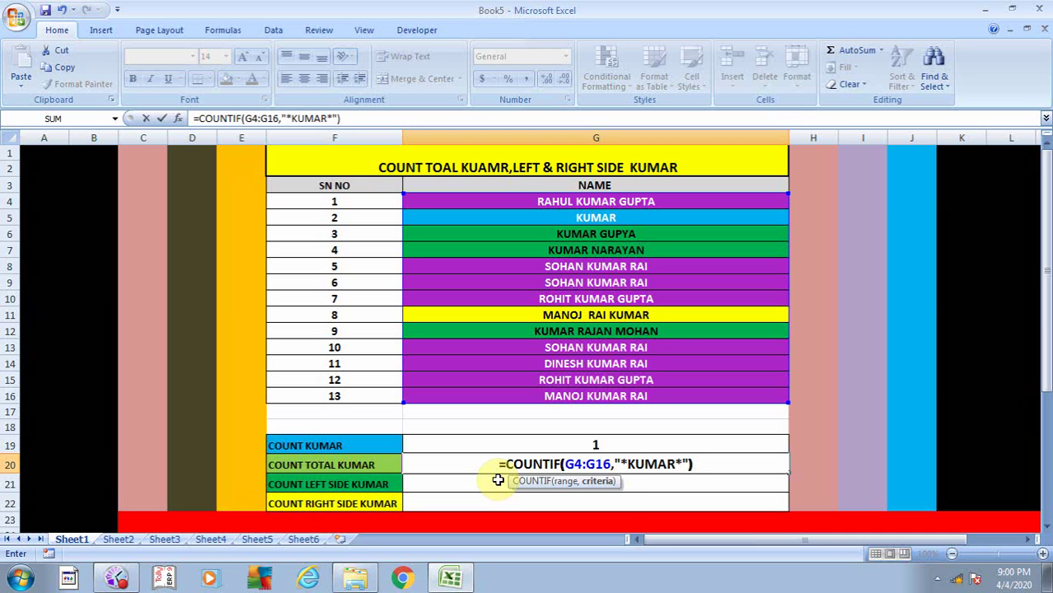
key("ctrl+shift+Return")
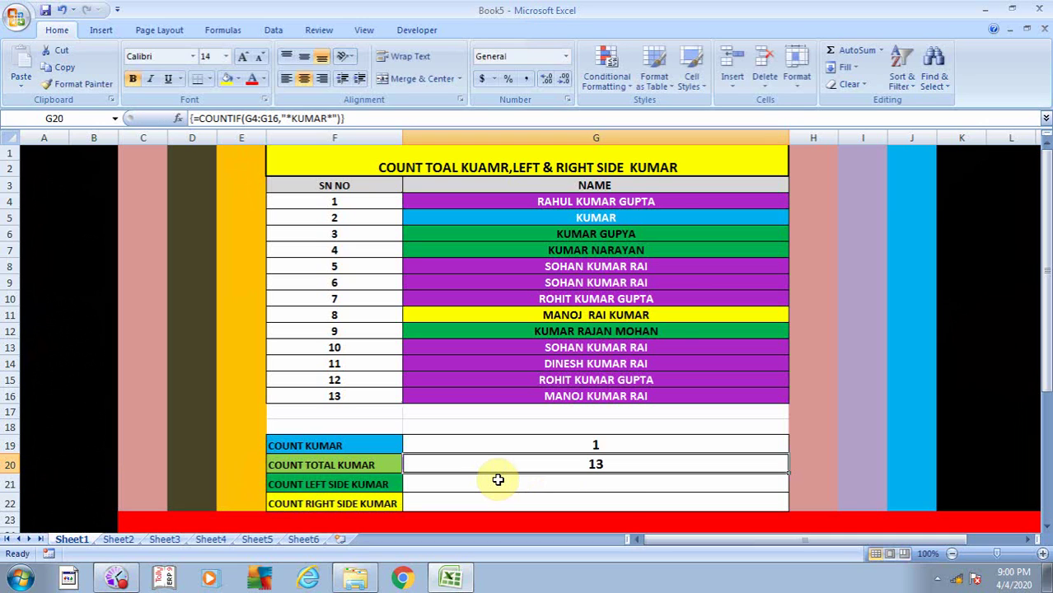
Check the G20 total of 13 against serial numbers 1–13 and the KUMAR names.
left_click(331, 465)
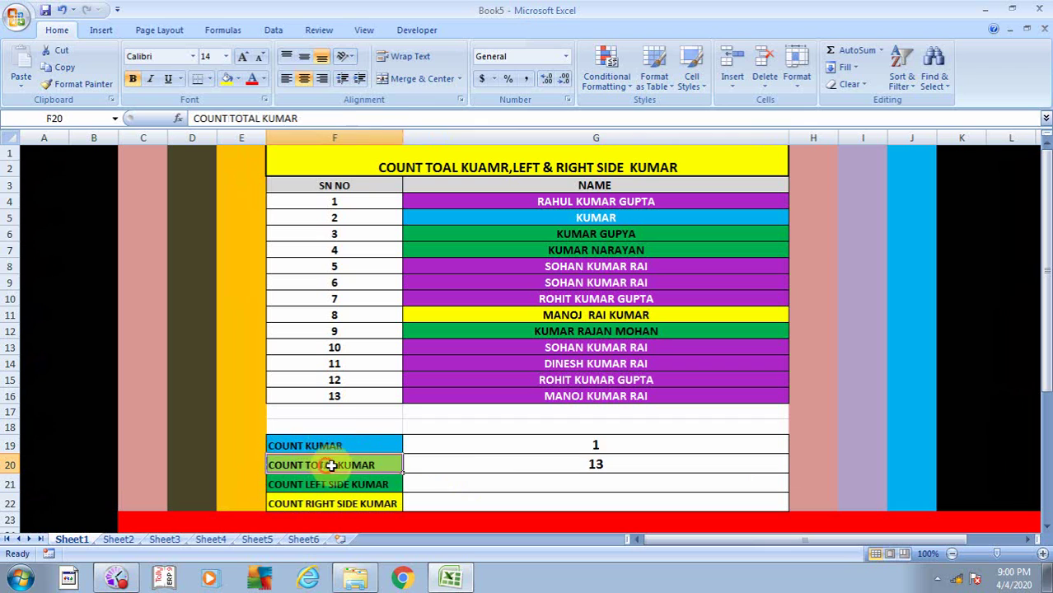
left_click(510, 466)
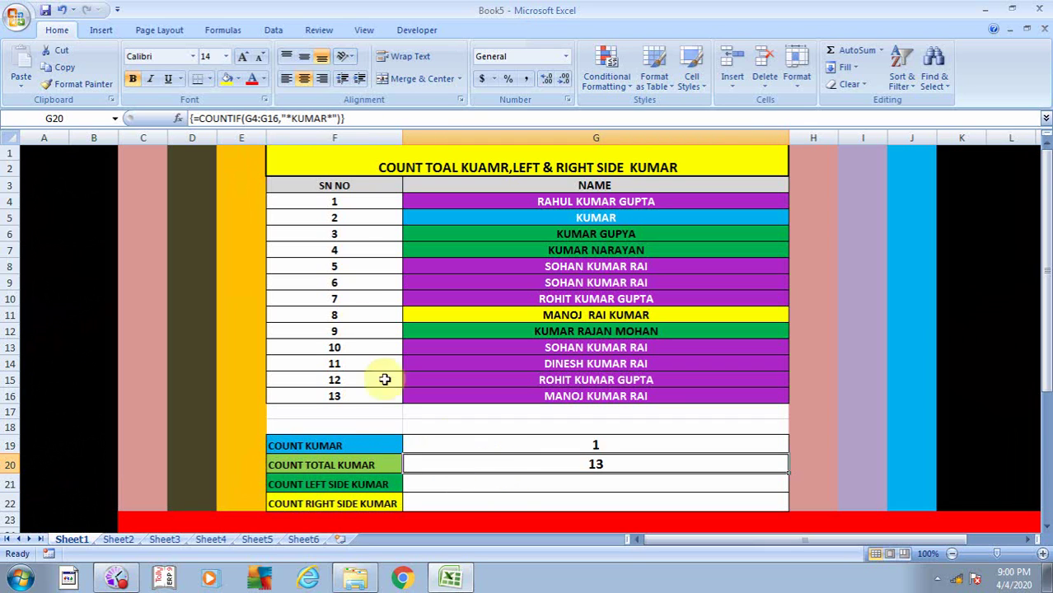
left_click(312, 204)
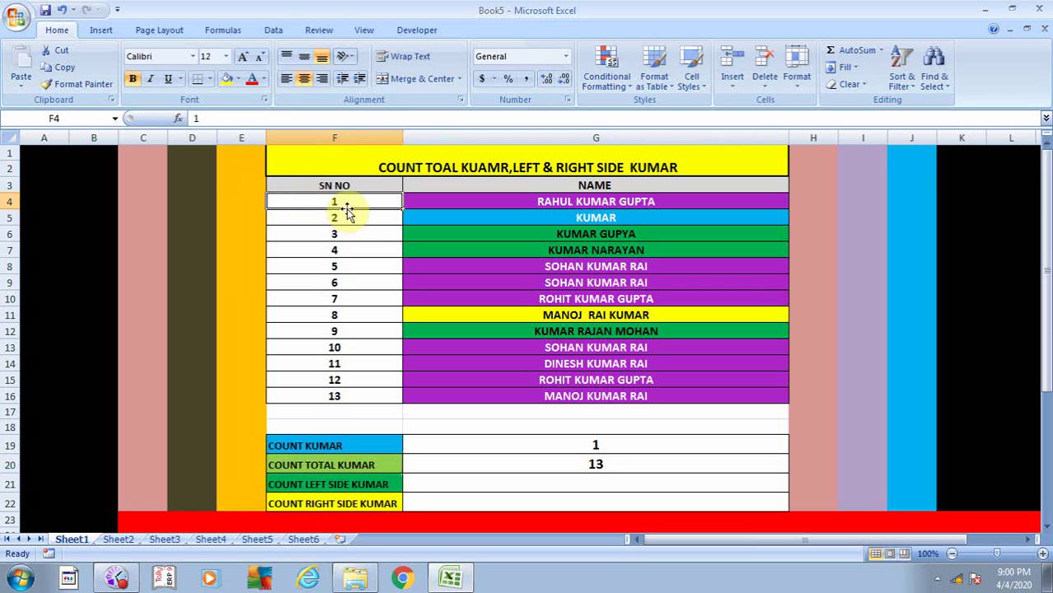
left_click(329, 396)
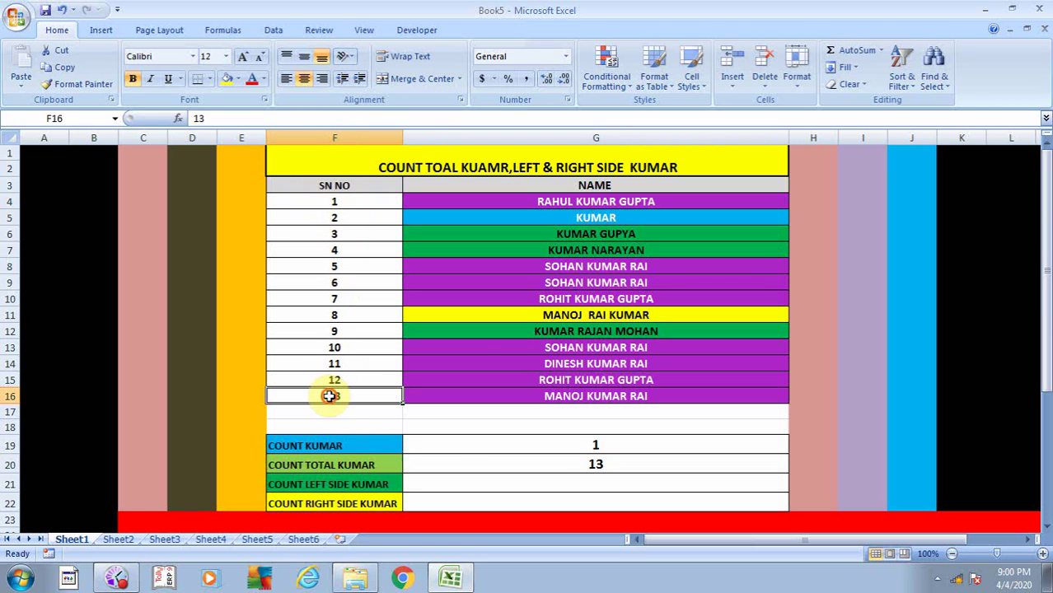
left_click(582, 466)
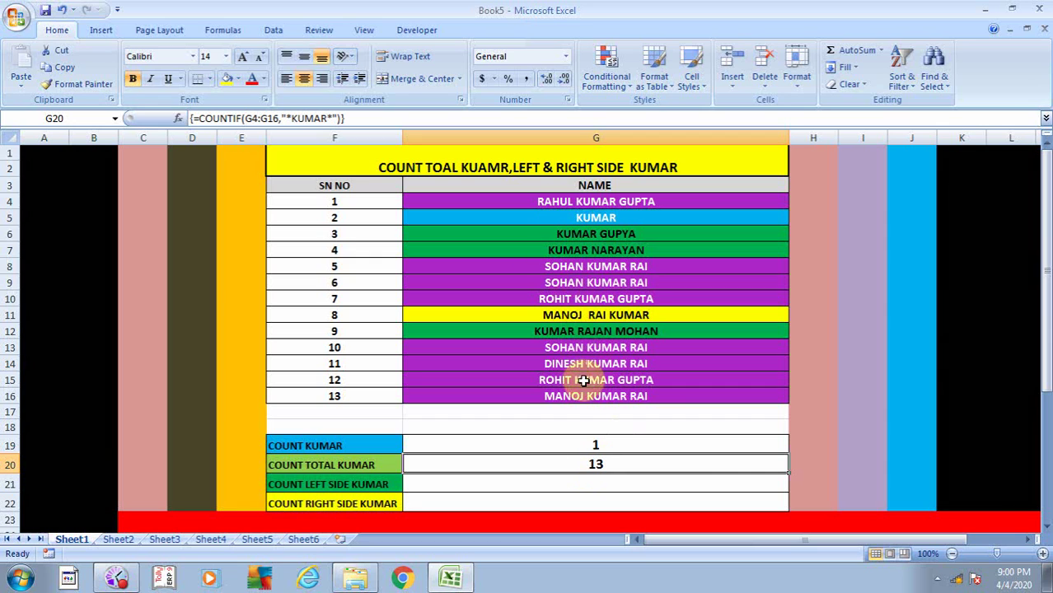
left_click(581, 394)
left_click(588, 380)
left_click(594, 364)
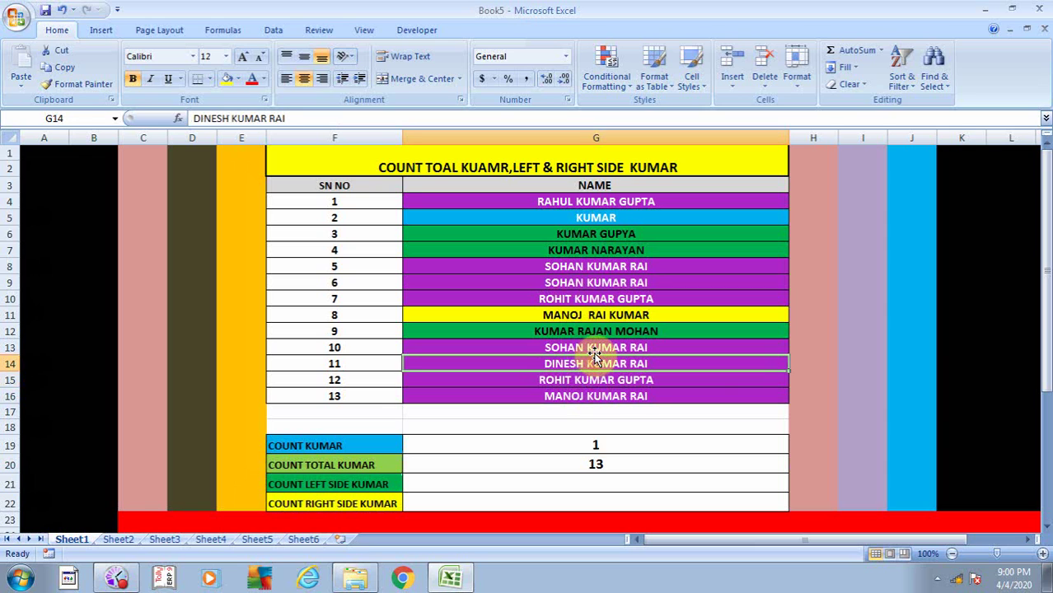
left_click(594, 349)
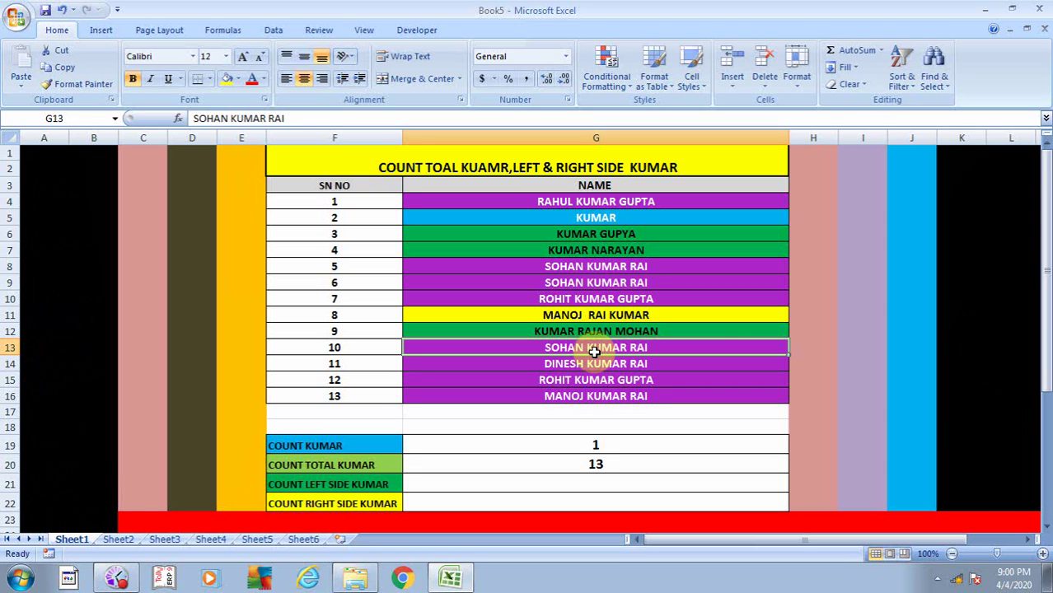
left_click(572, 457)
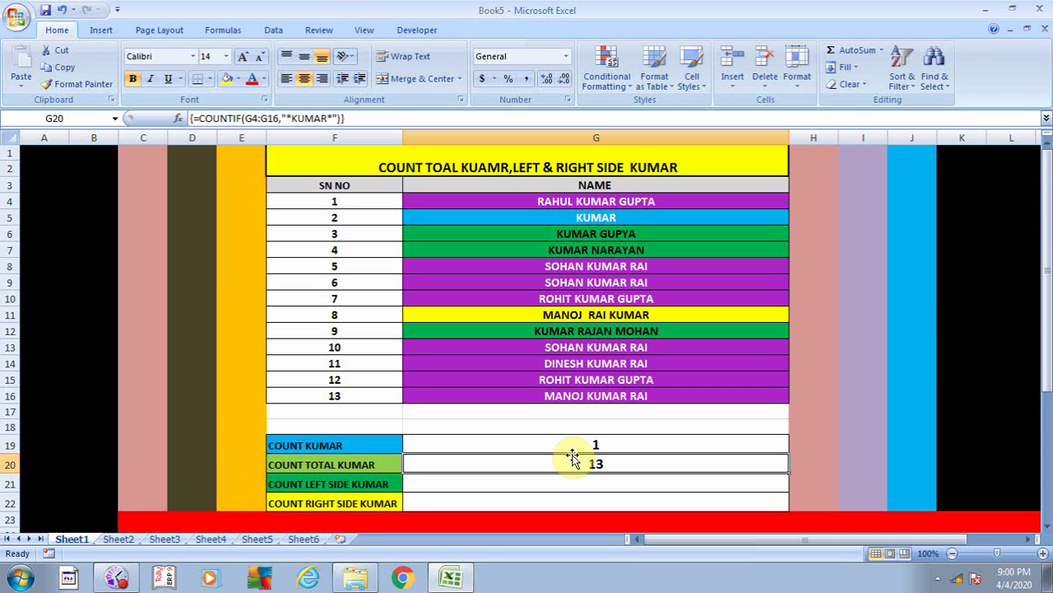
Select G21 for the left-side count and identify names starting with KUMAR (G6, G7, G12).
left_click(307, 488)
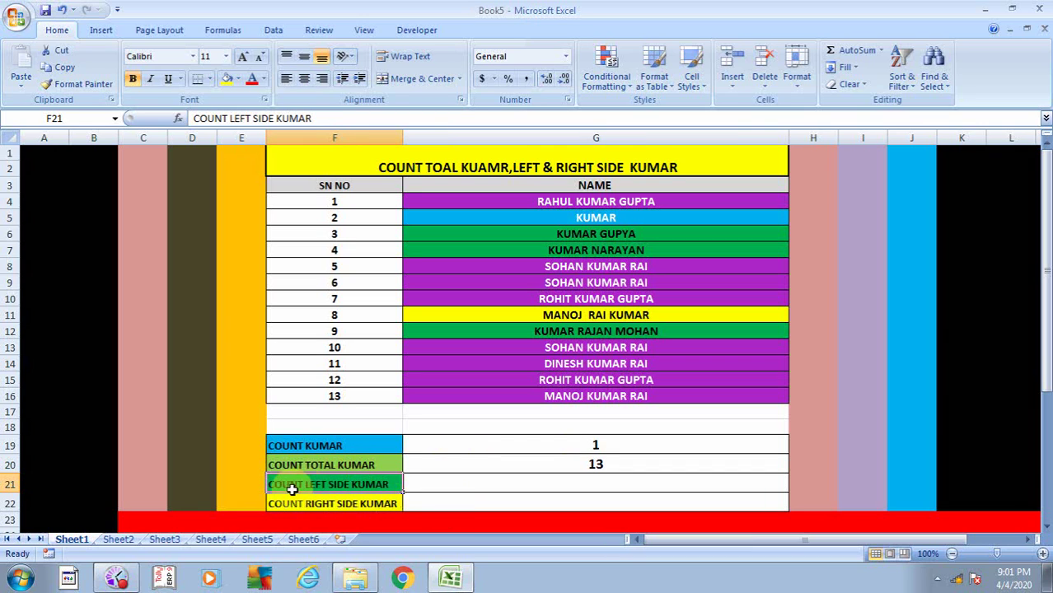
left_click(455, 487)
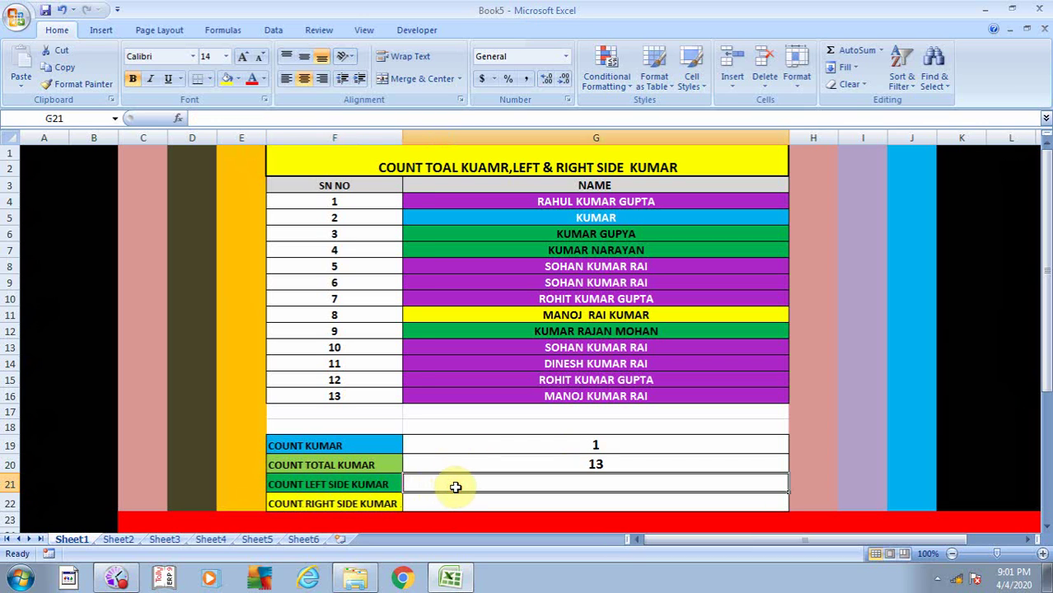
left_click(530, 211)
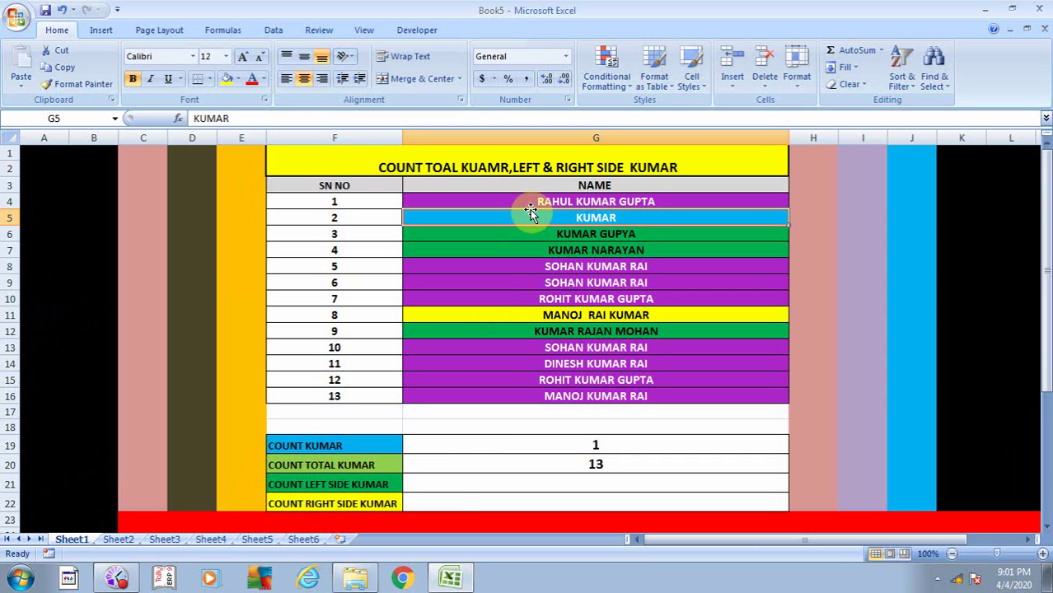
left_click(525, 203)
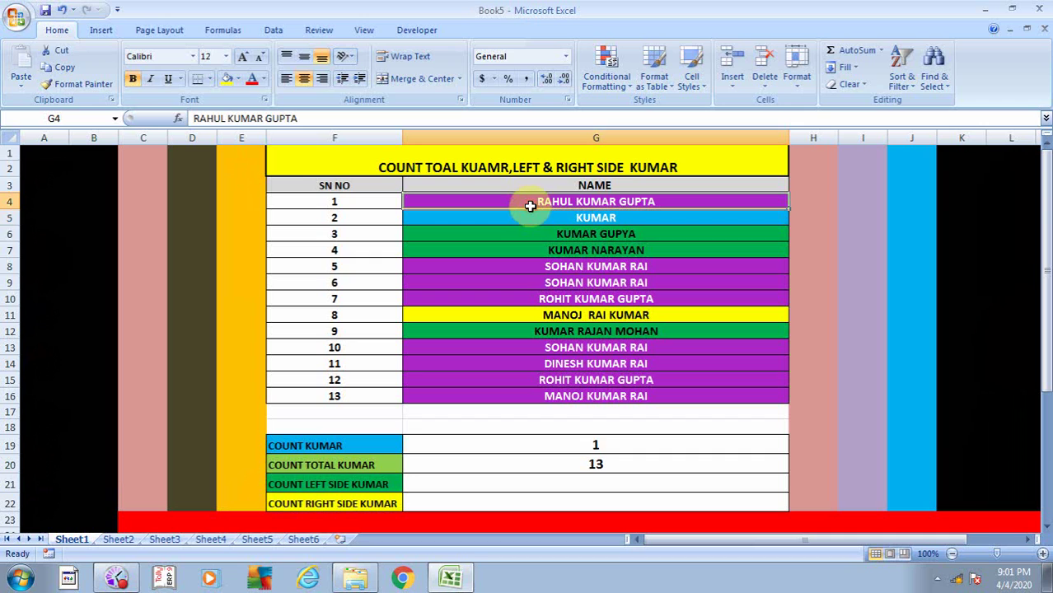
left_click(543, 233)
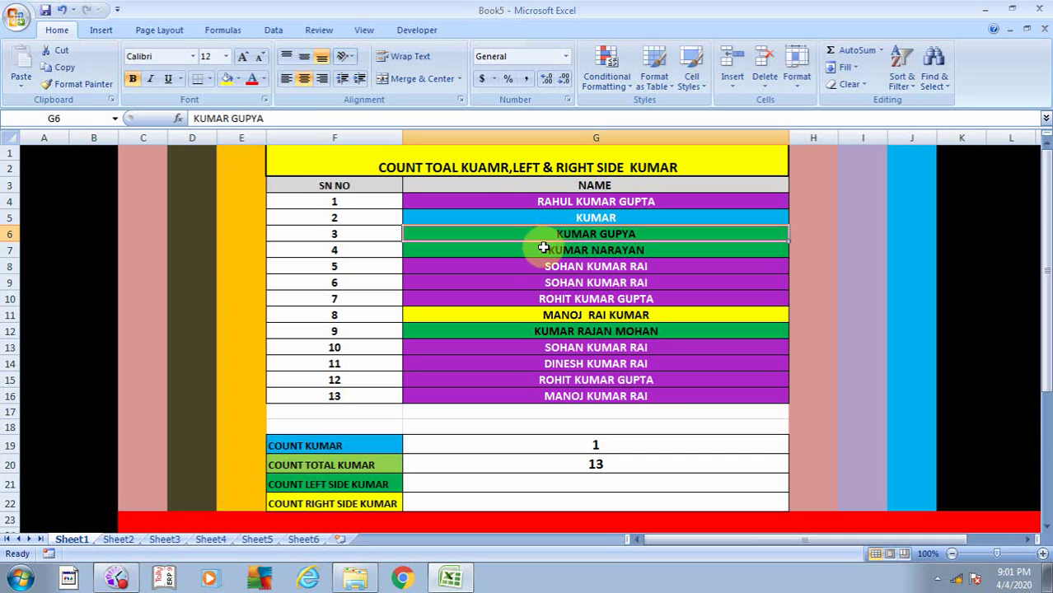
left_click(541, 249)
left_click(535, 331)
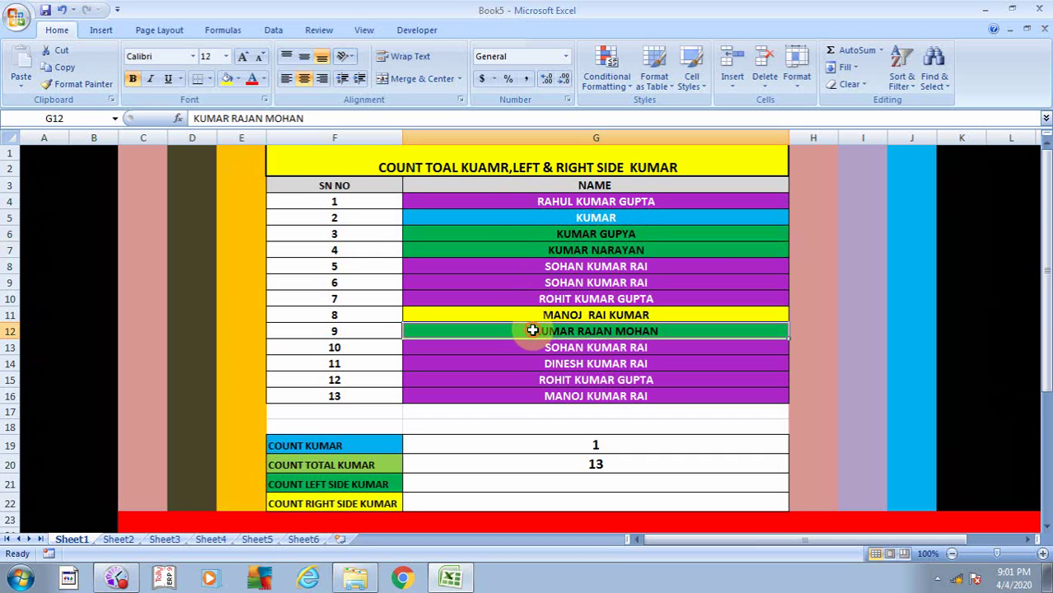
left_click(536, 281)
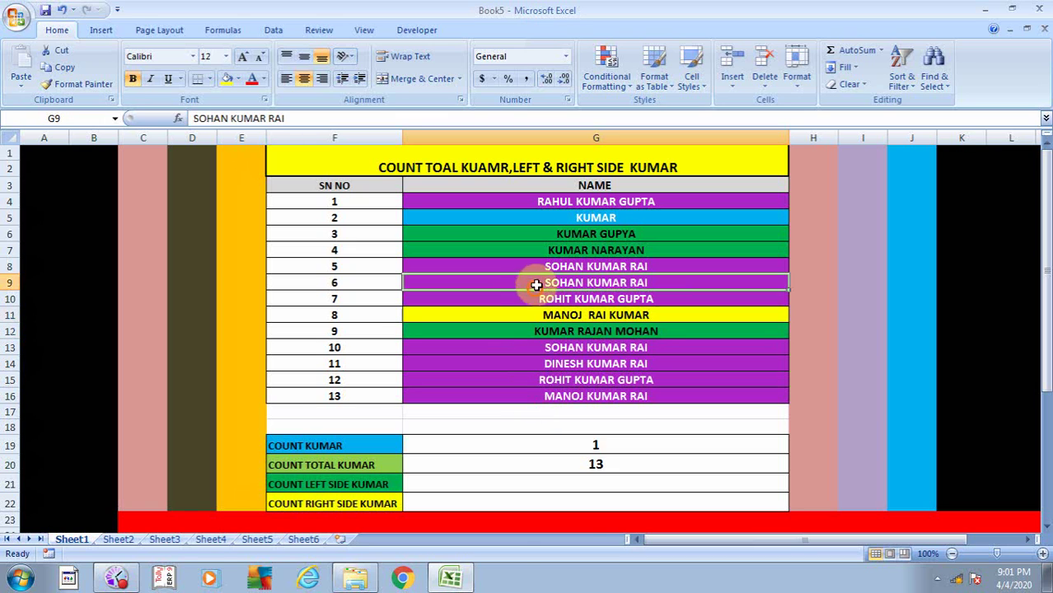
left_click(536, 251)
left_click(568, 485)
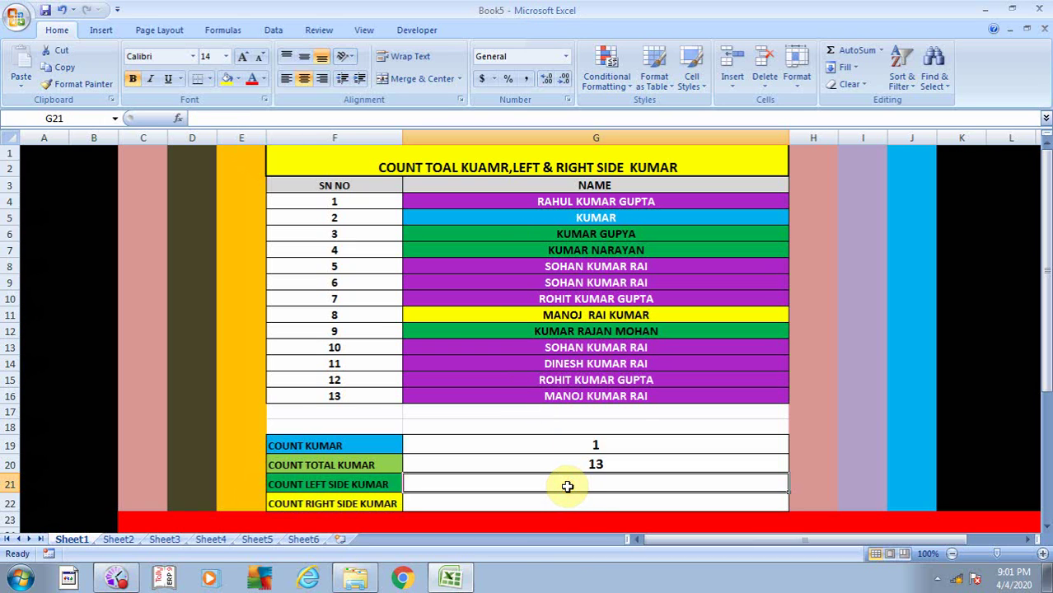
Enter =COUNTIF(G4:G16,"KUMAR*") in G21 as an array formula, returning 4.
type("=C")
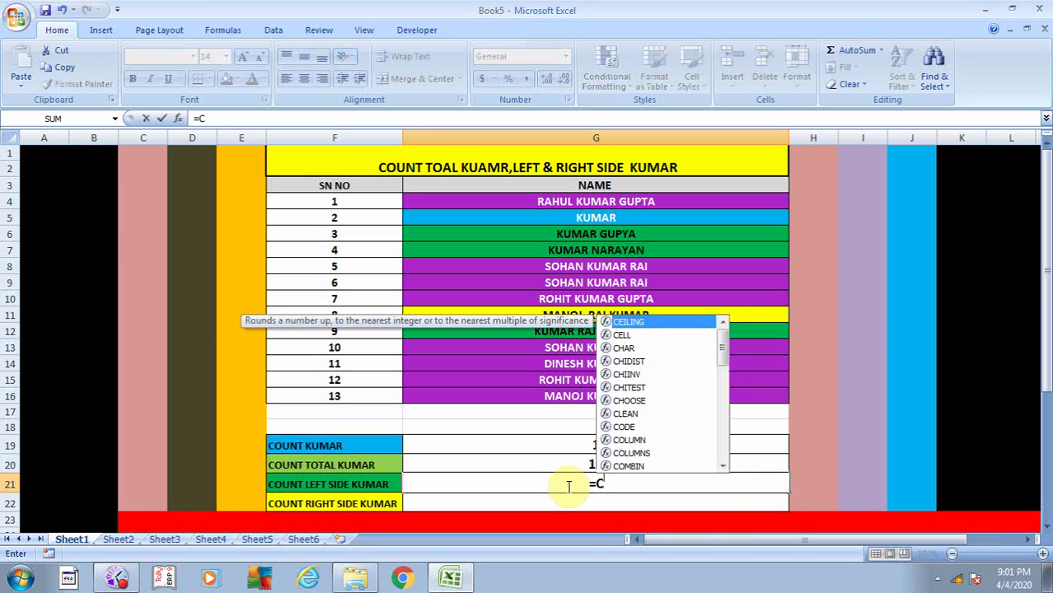
type("OUN")
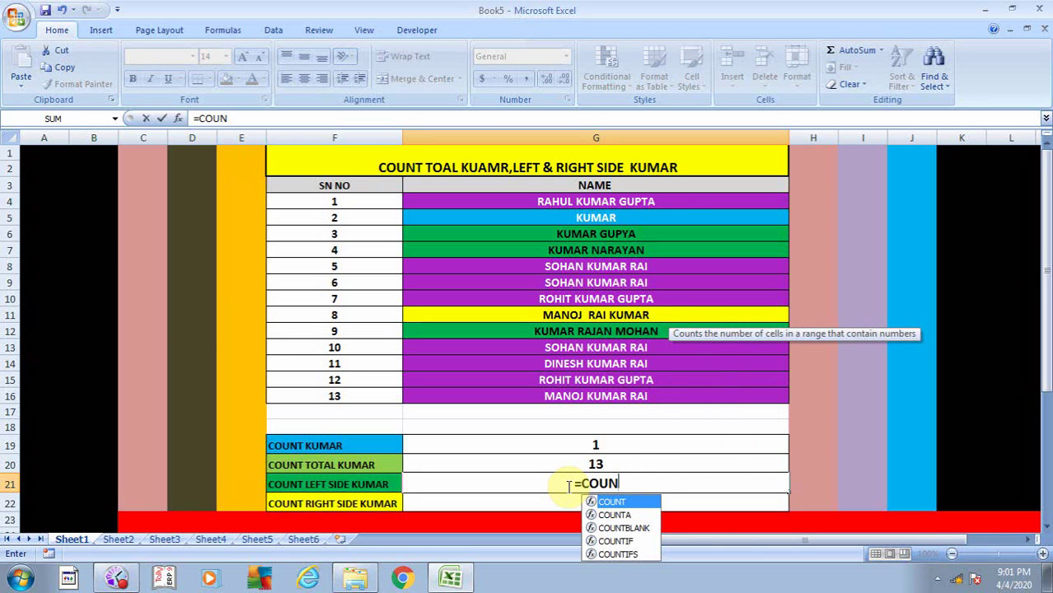
key("Down")
key("Down")
key("Down")
key("Tab")
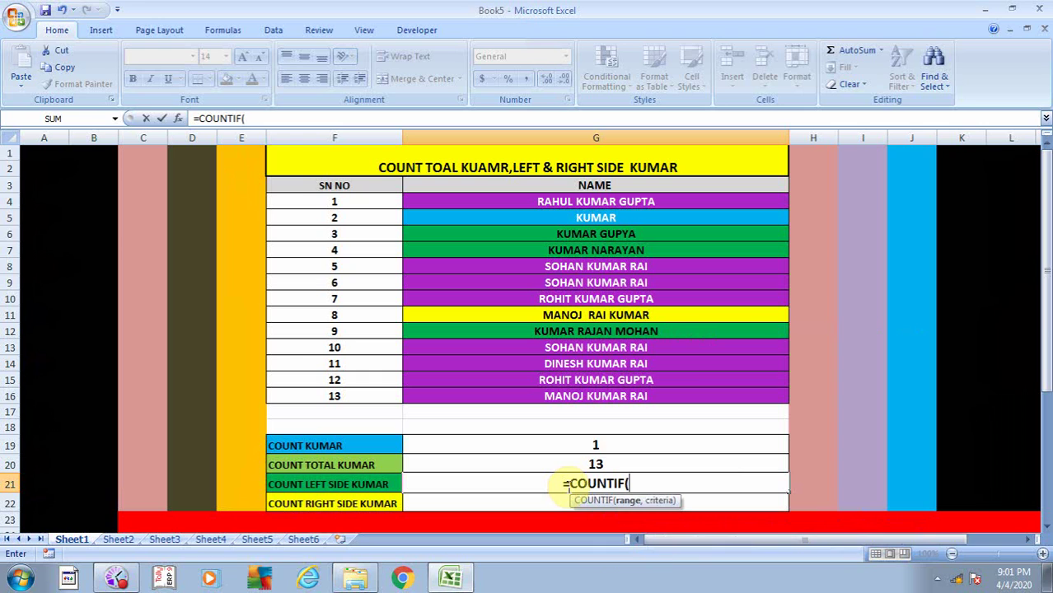
left_click(577, 396)
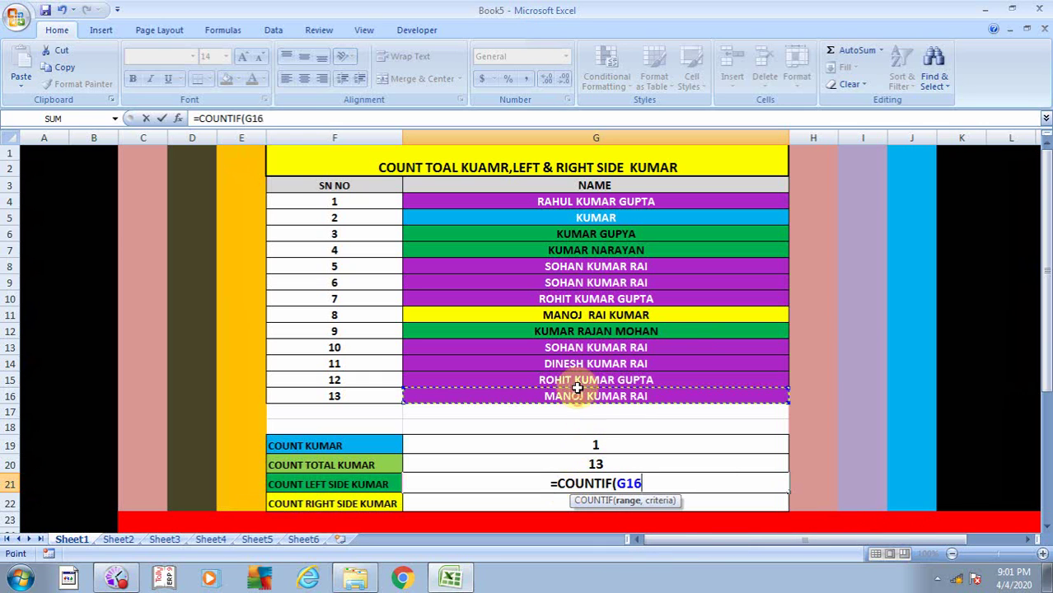
left_click_drag(577, 387, 577, 202)
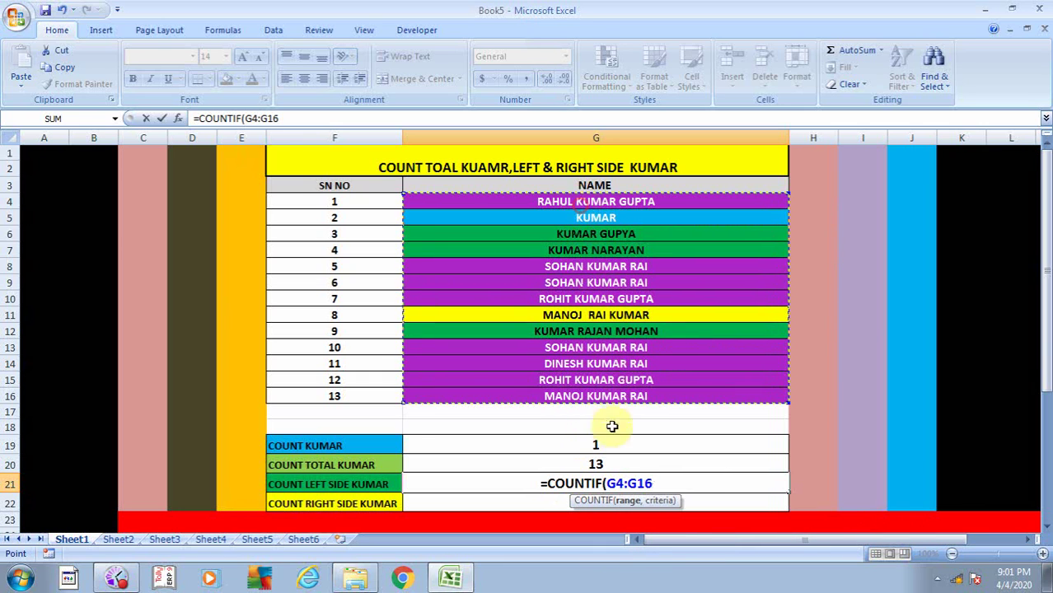
type(",\"*KUMAR")
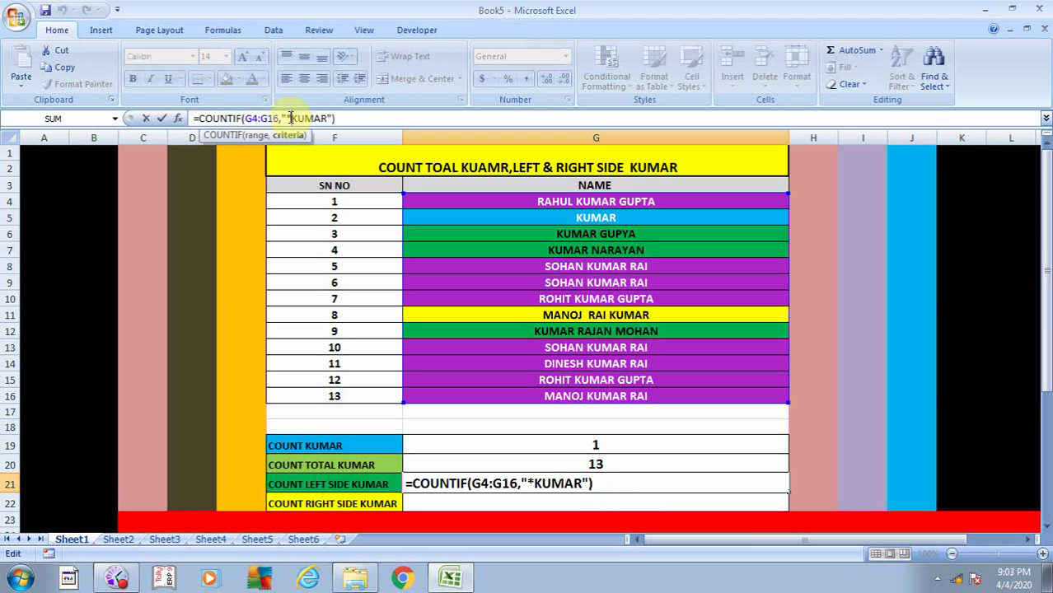
key("BackSpace")
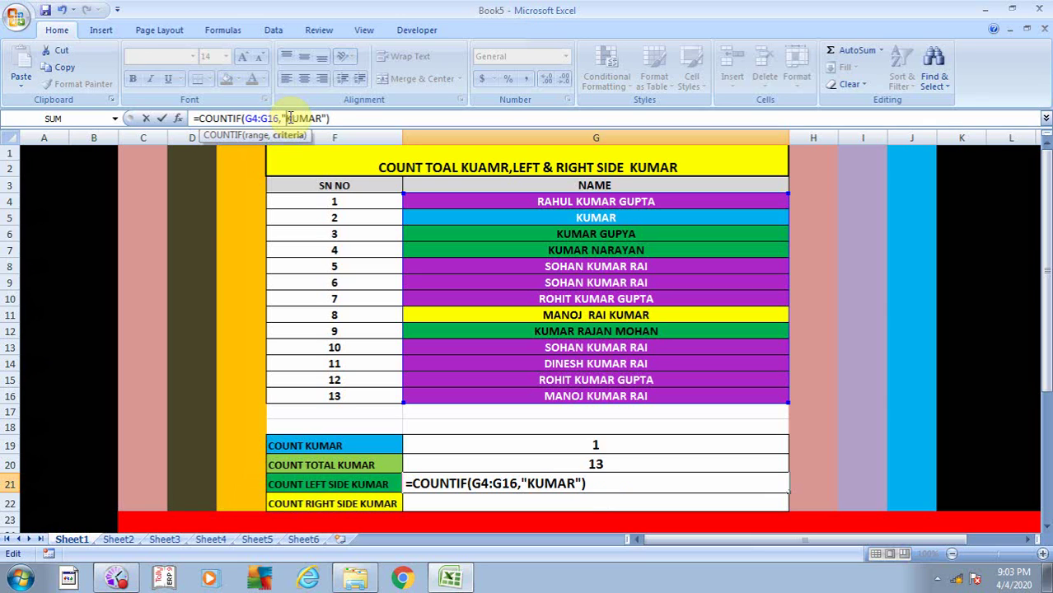
key("Right")
key("Right")
key("Right")
key("Right")
key("Right")
type("*")
key("ctrl+shift+Return")
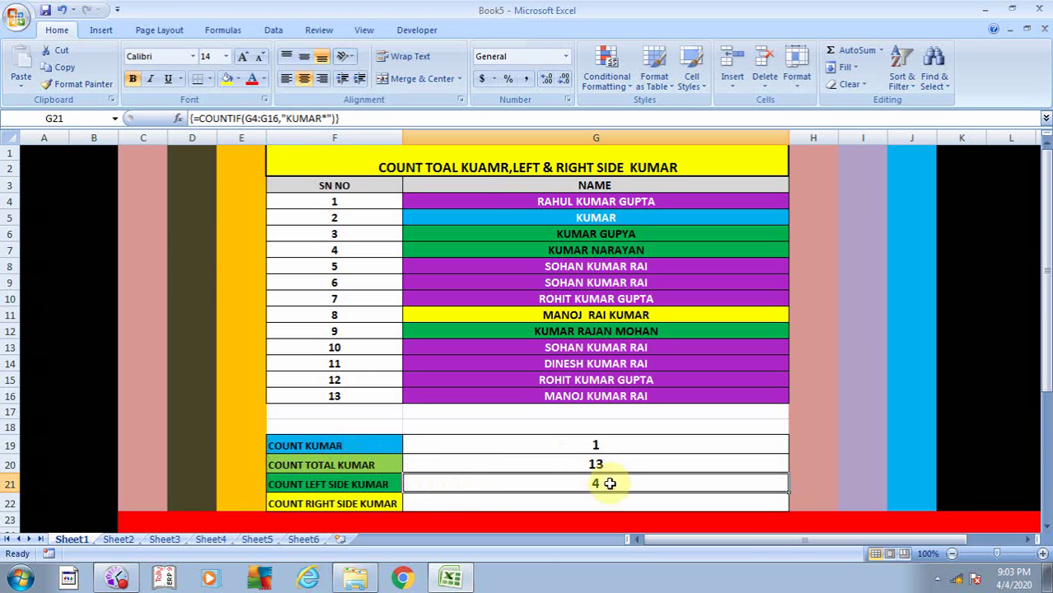
left_click(560, 234)
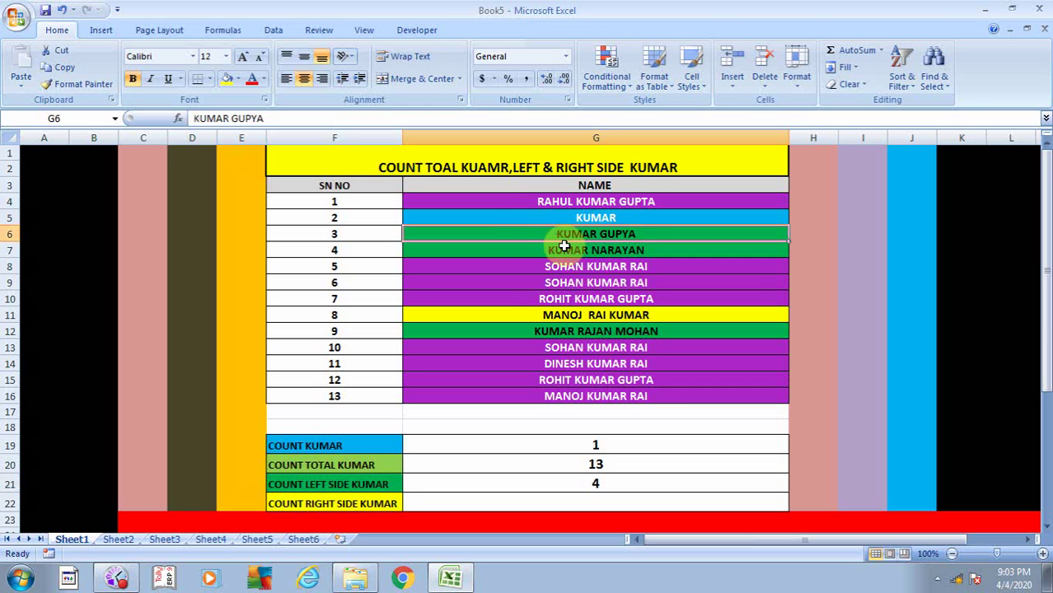
left_click(564, 246)
left_click(547, 330)
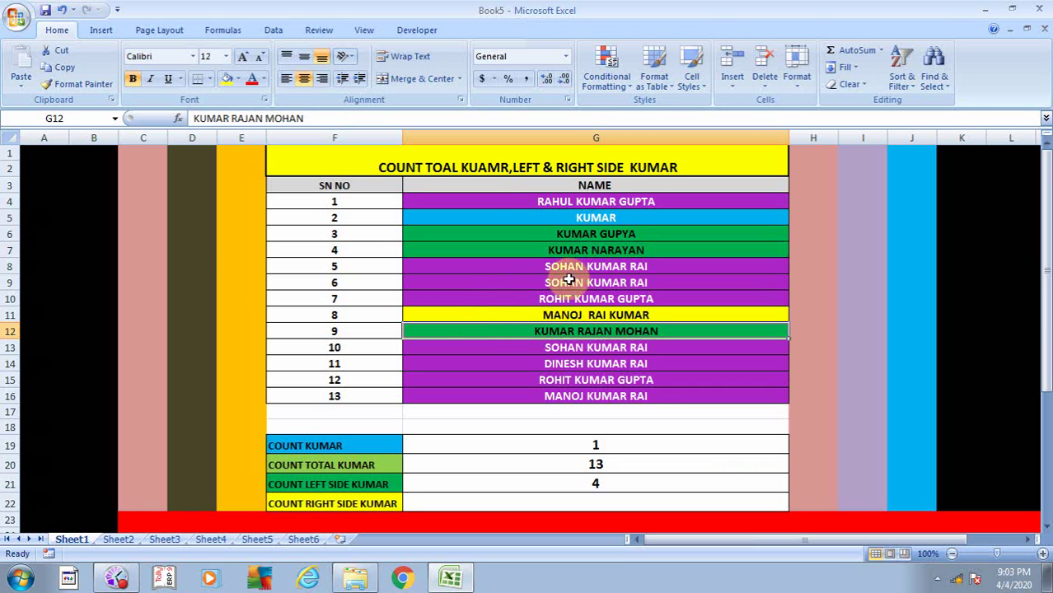
left_click(590, 218)
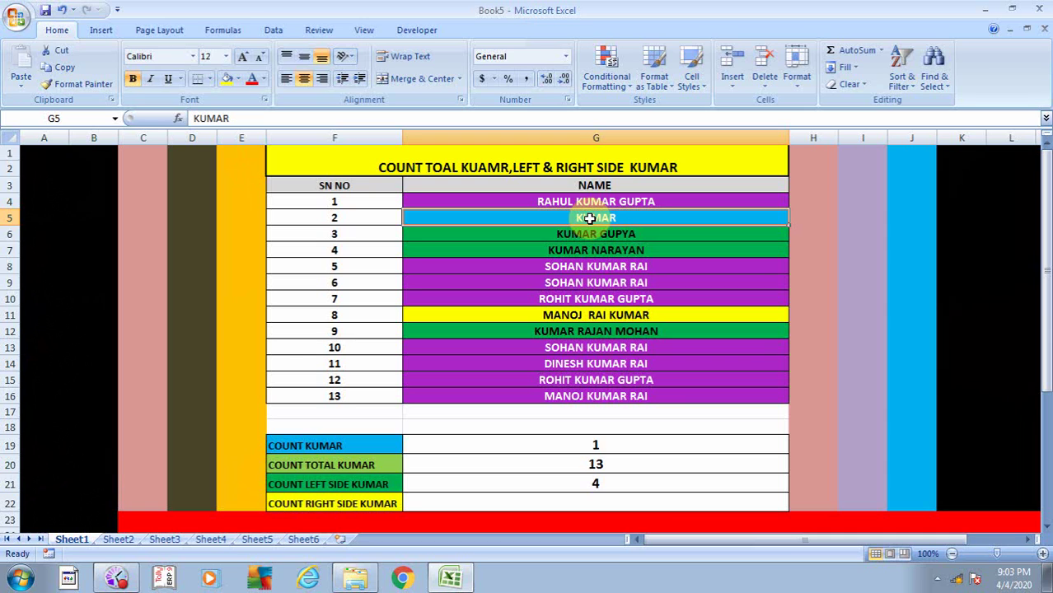
left_click(591, 249)
left_click(591, 234)
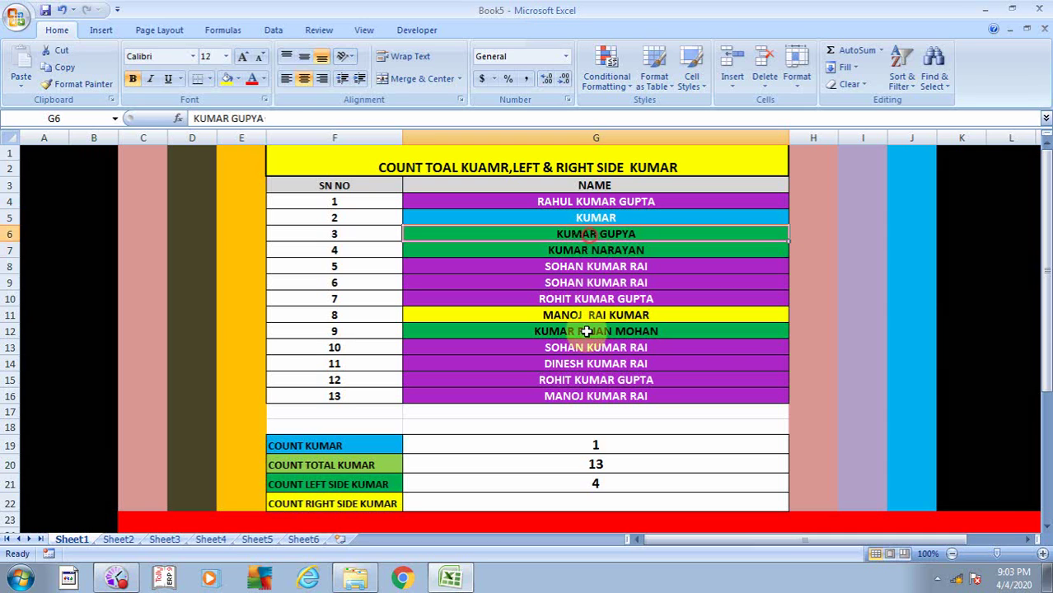
left_click(586, 331)
left_click(574, 485)
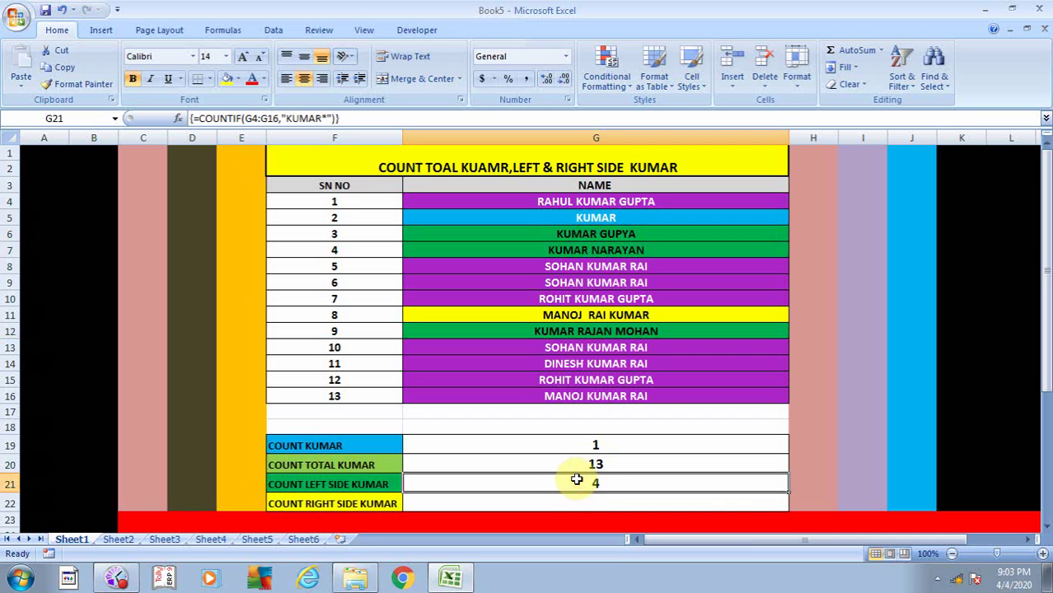
left_click(307, 504)
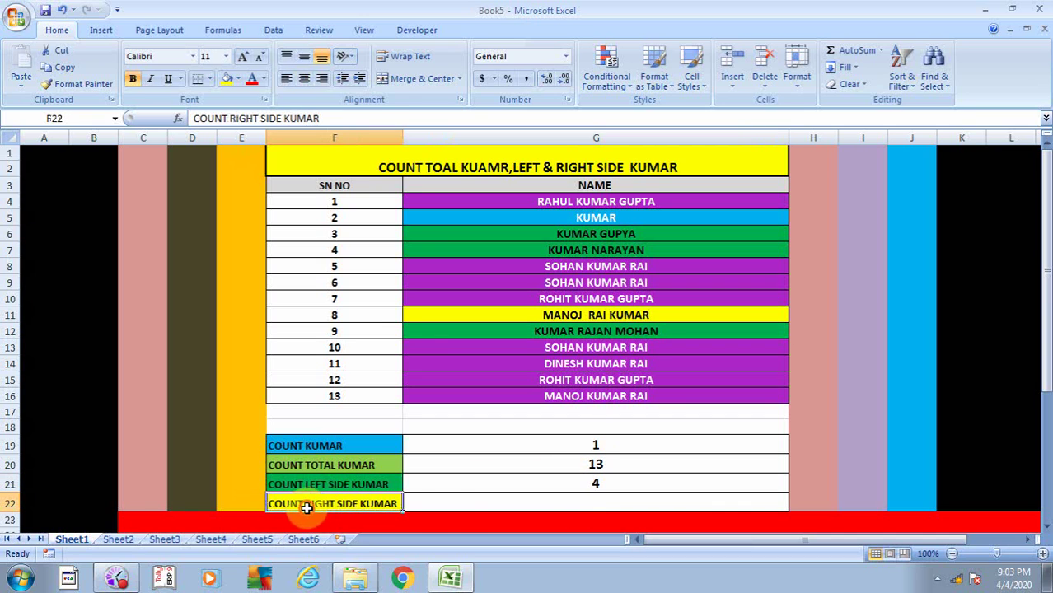
left_click(463, 506)
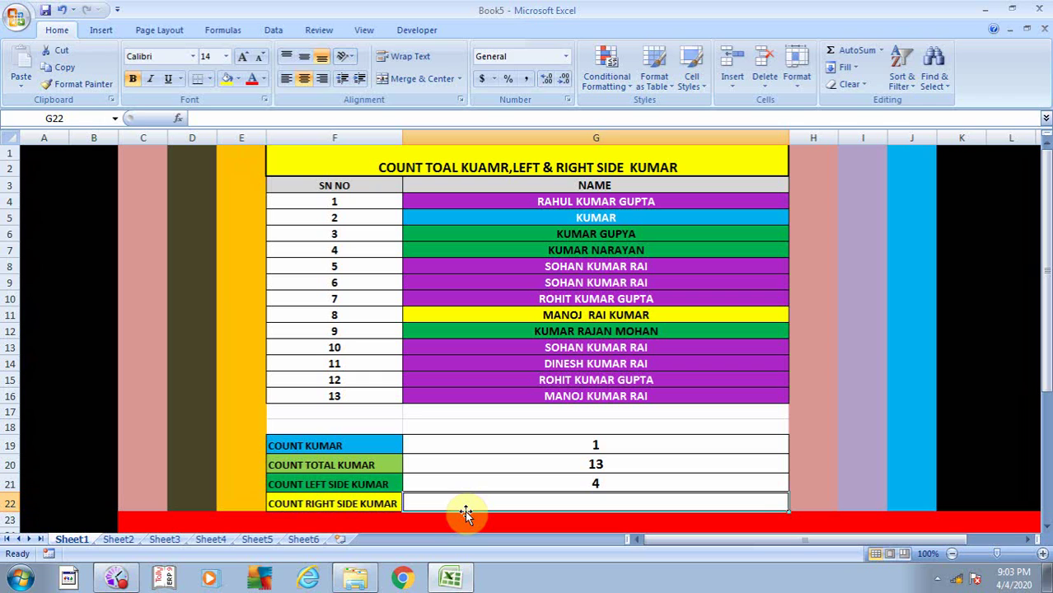
Enter =COUNTIF(G4:G16,"*KUMAR") in G22 as an array formula, returning 2.
type("=CO")
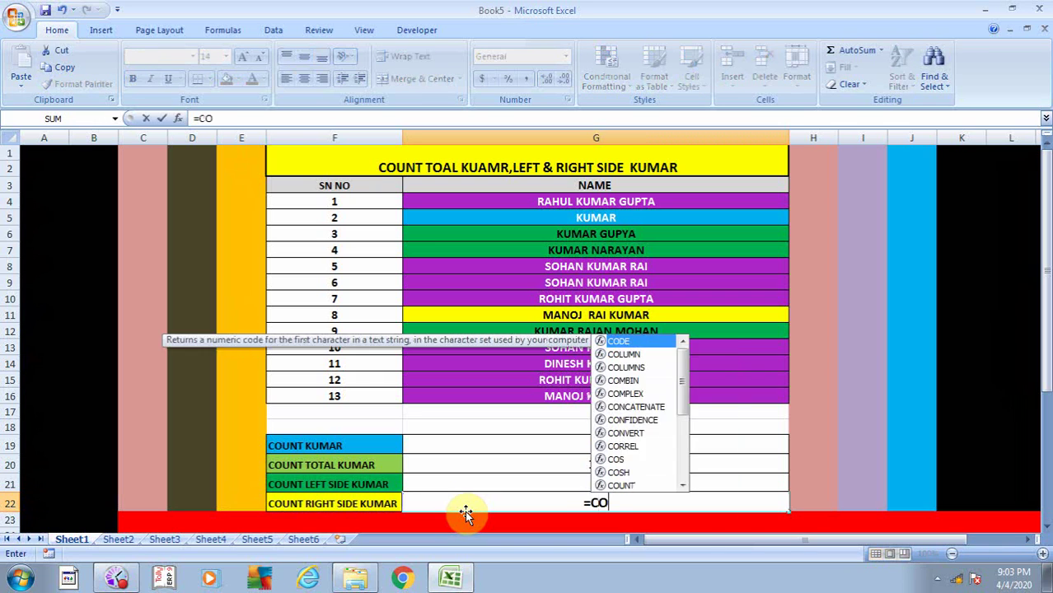
type("UNT")
key("Down")
key("Down")
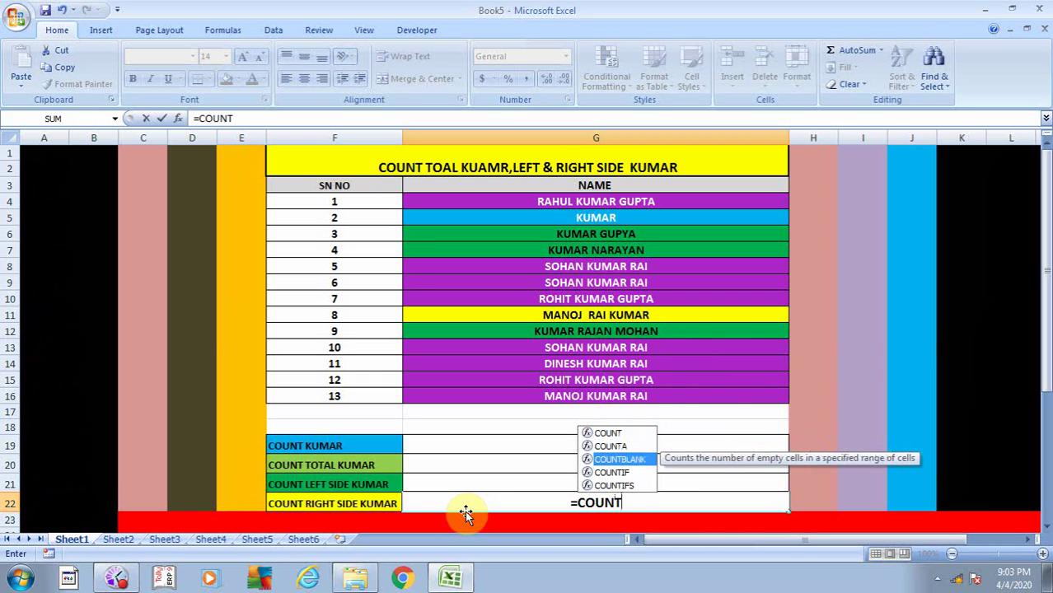
key("Down")
key("Tab")
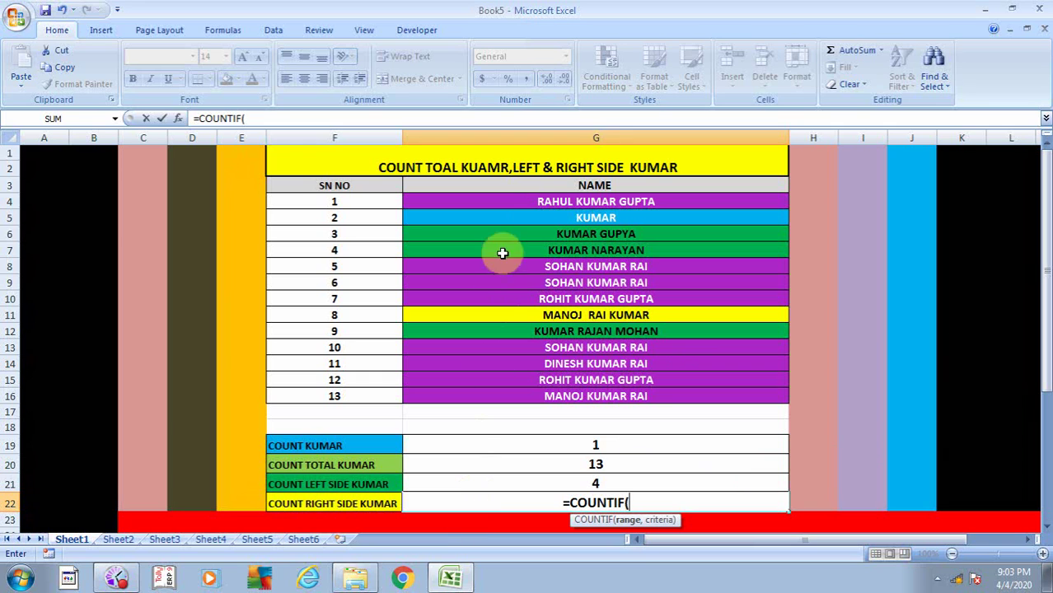
left_click_drag(536, 203, 559, 391)
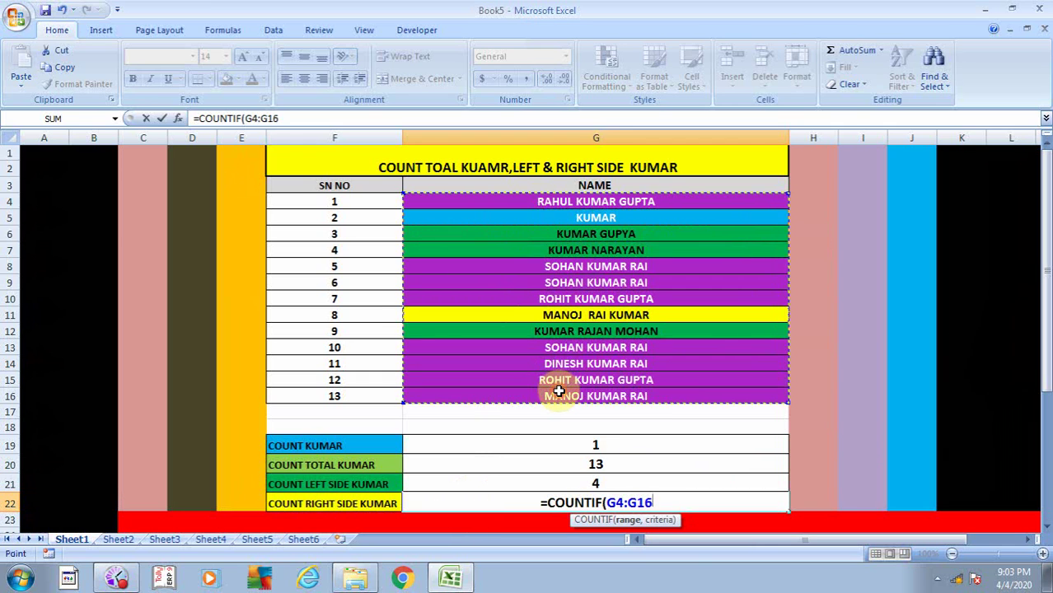
type(",")
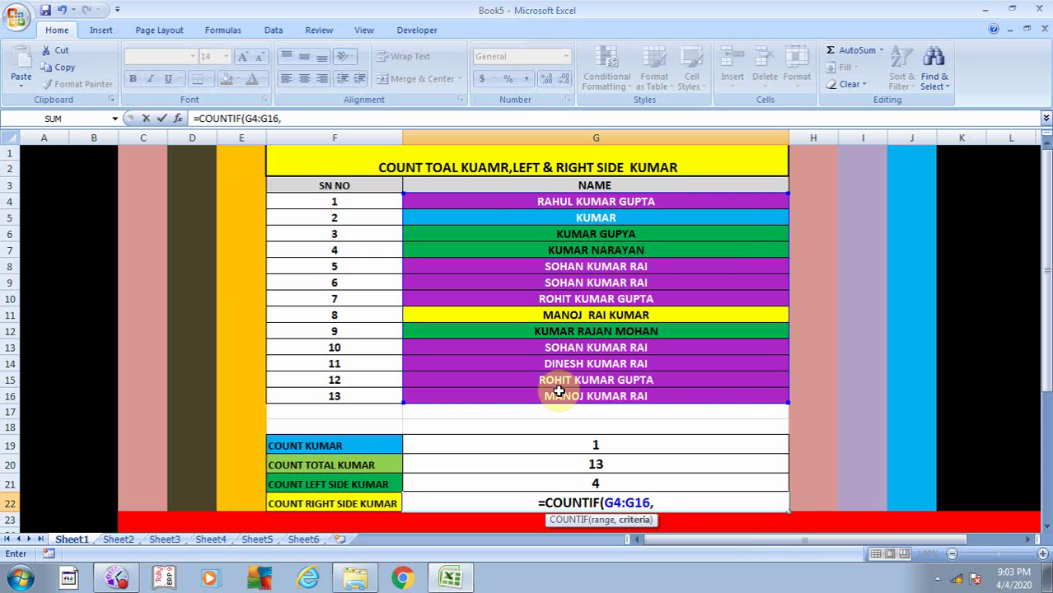
type("\"")
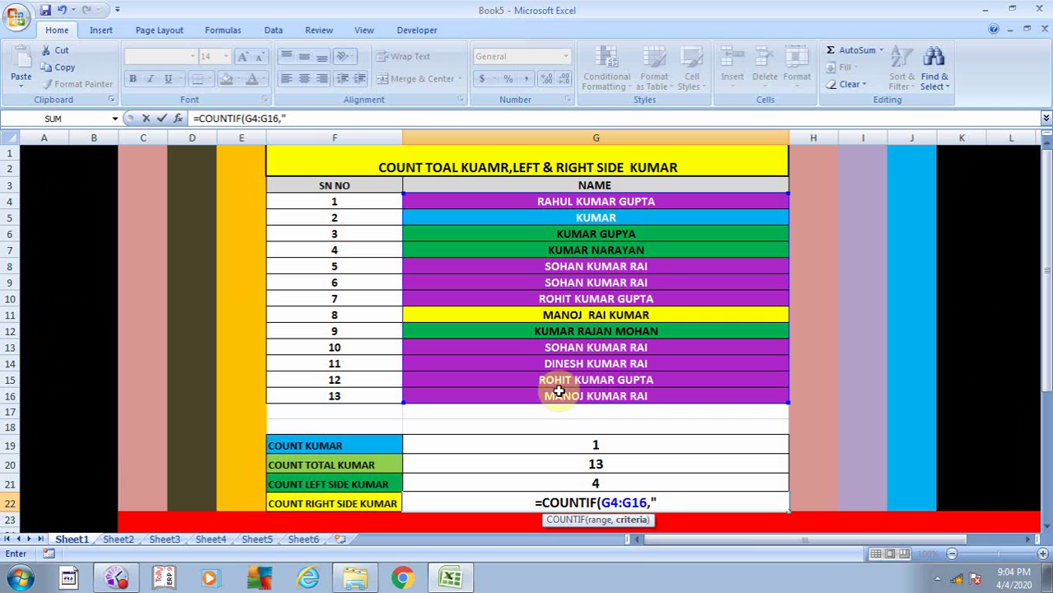
type("*")
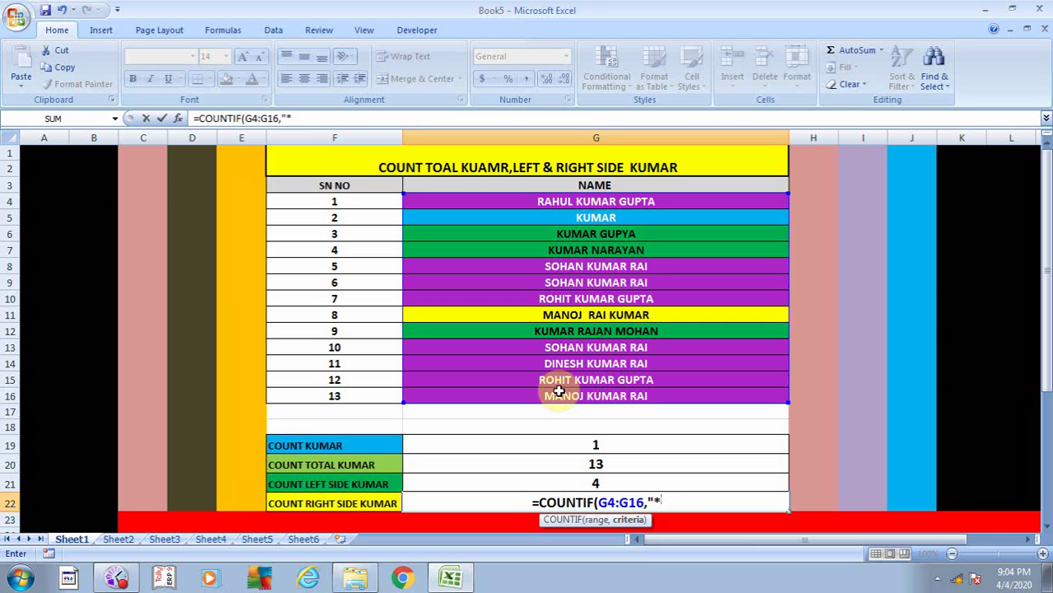
type("KUMAR")
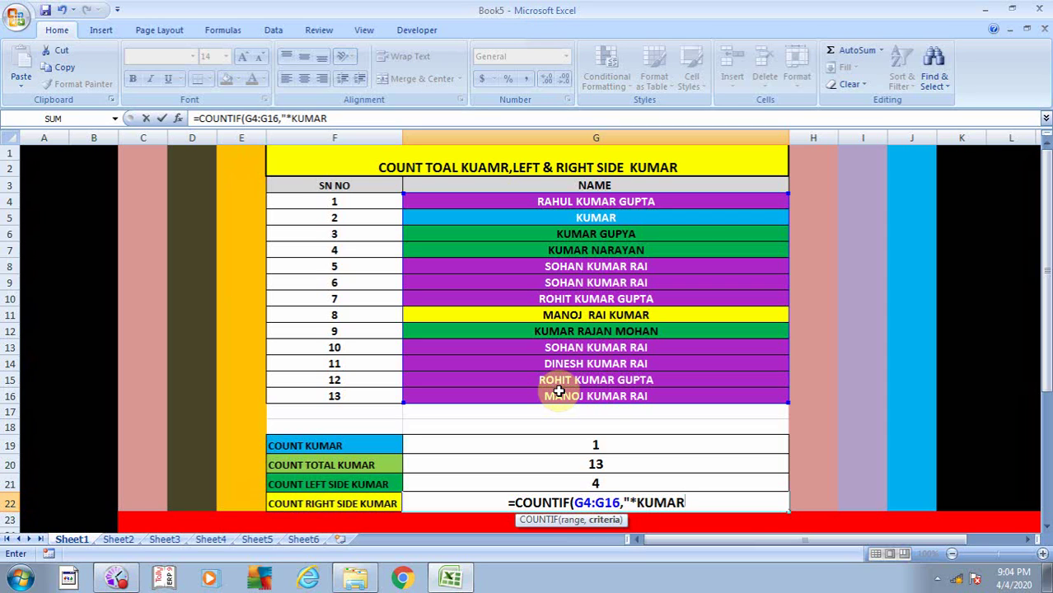
type("\"")
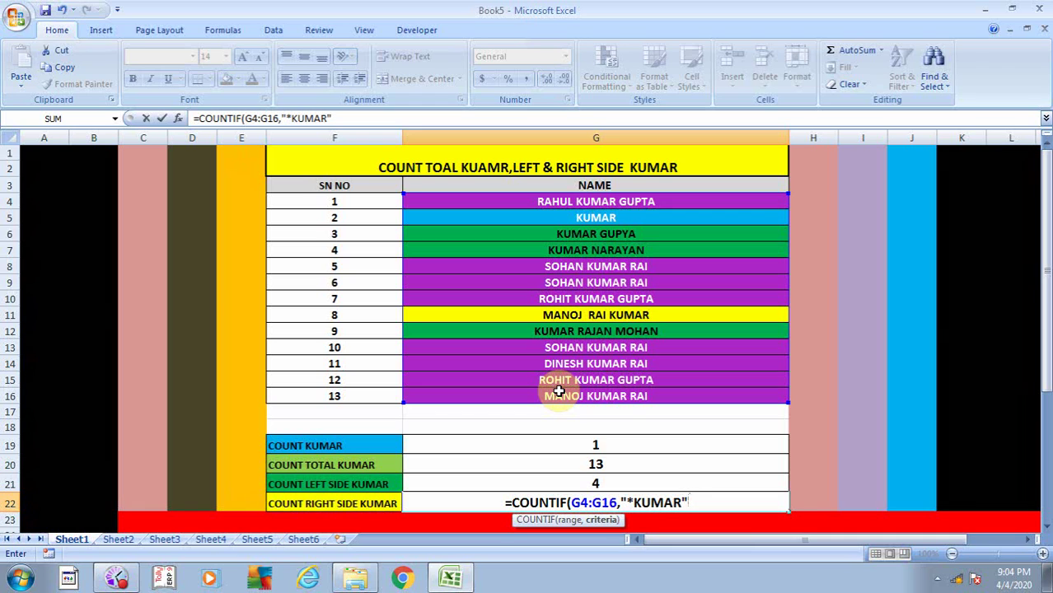
type(")")
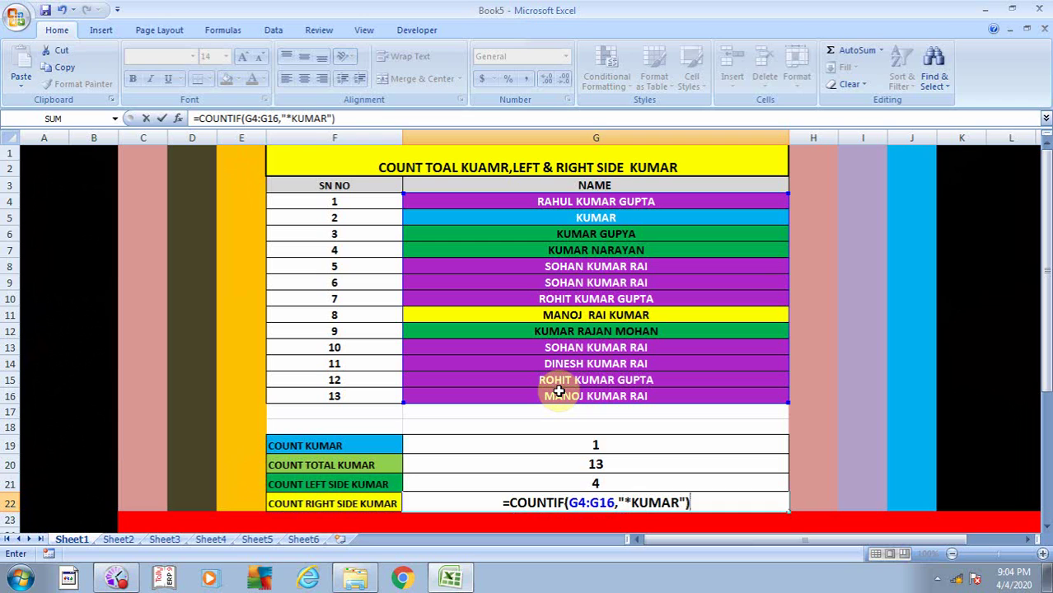
key("ctrl+shift+Return")
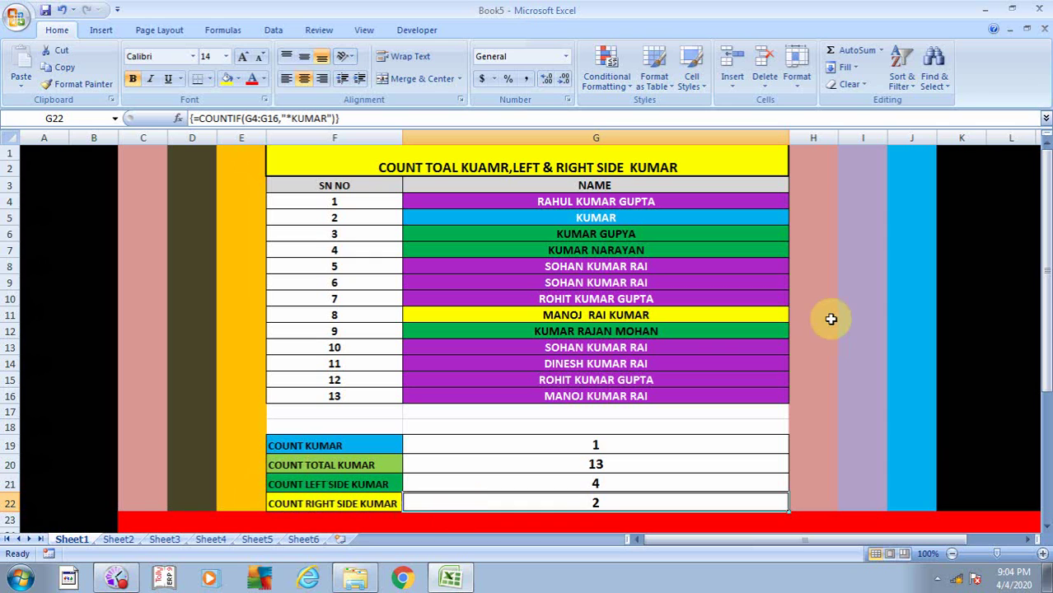
left_click(659, 317)
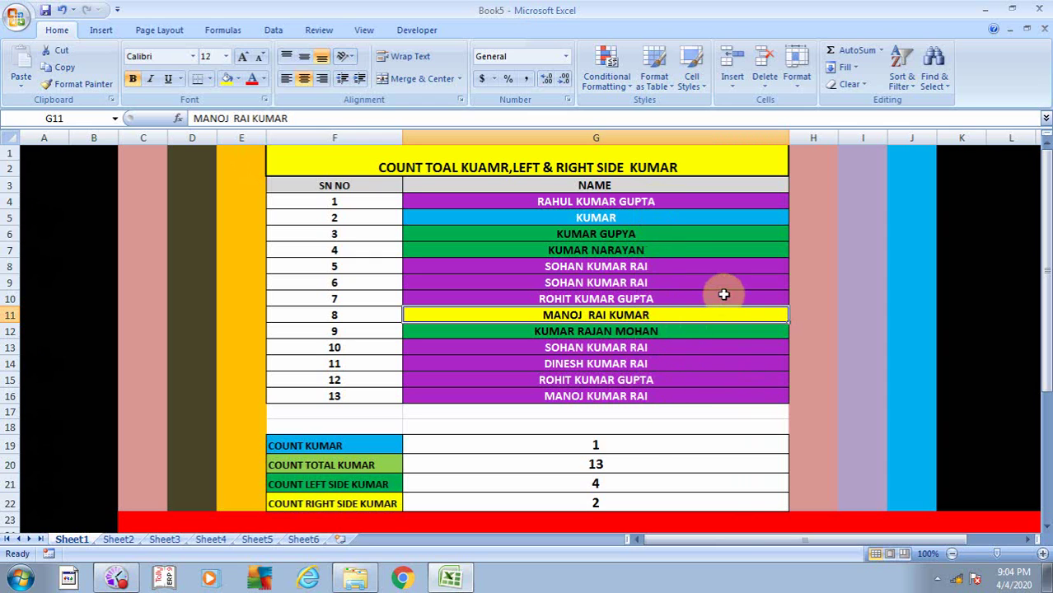
left_click(631, 219)
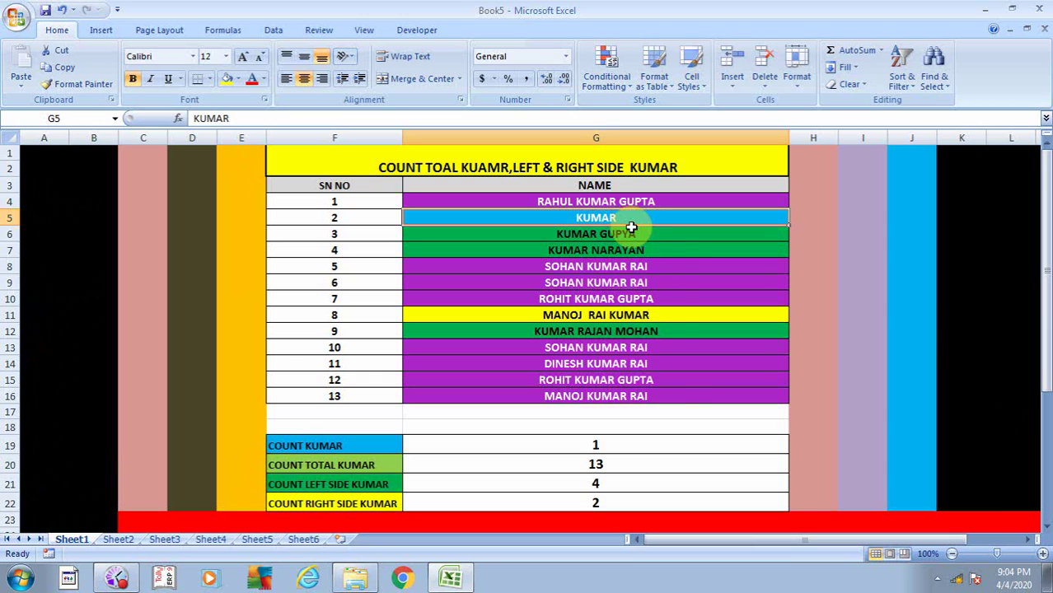
left_click(635, 318)
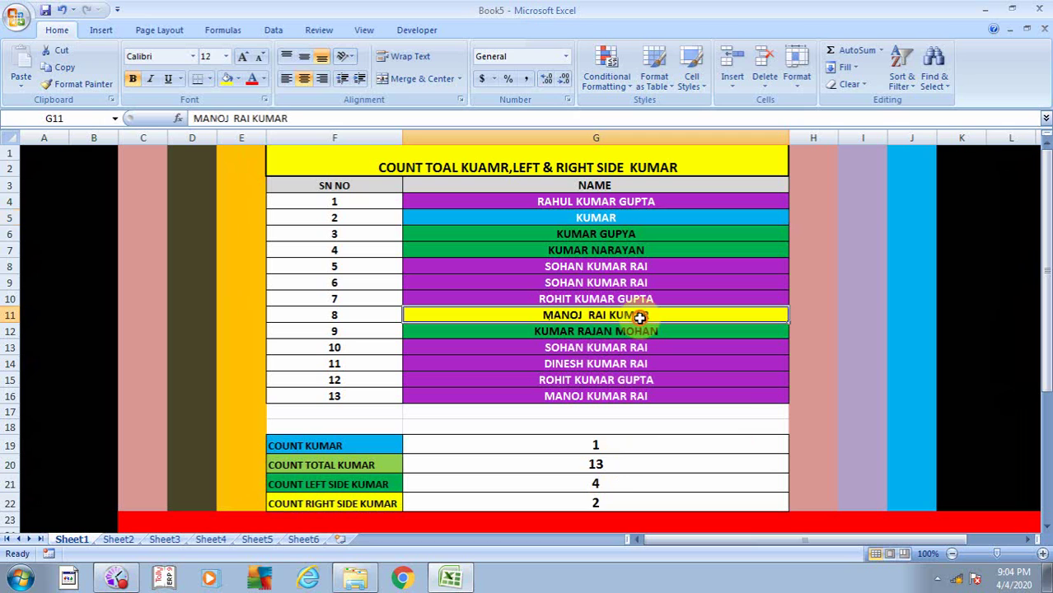
left_click(585, 218)
left_click(610, 503)
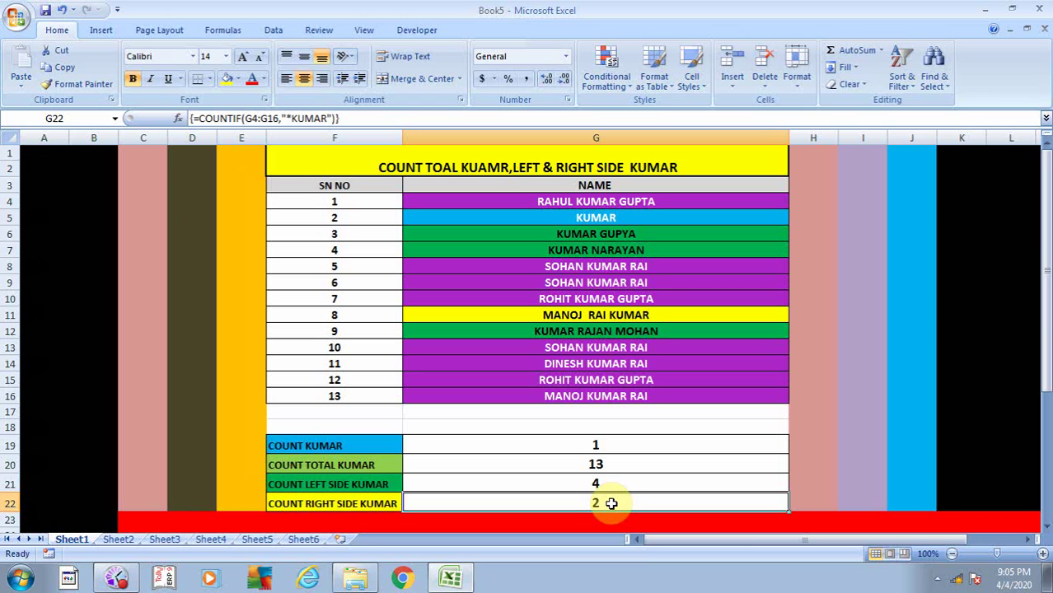
left_click(332, 203)
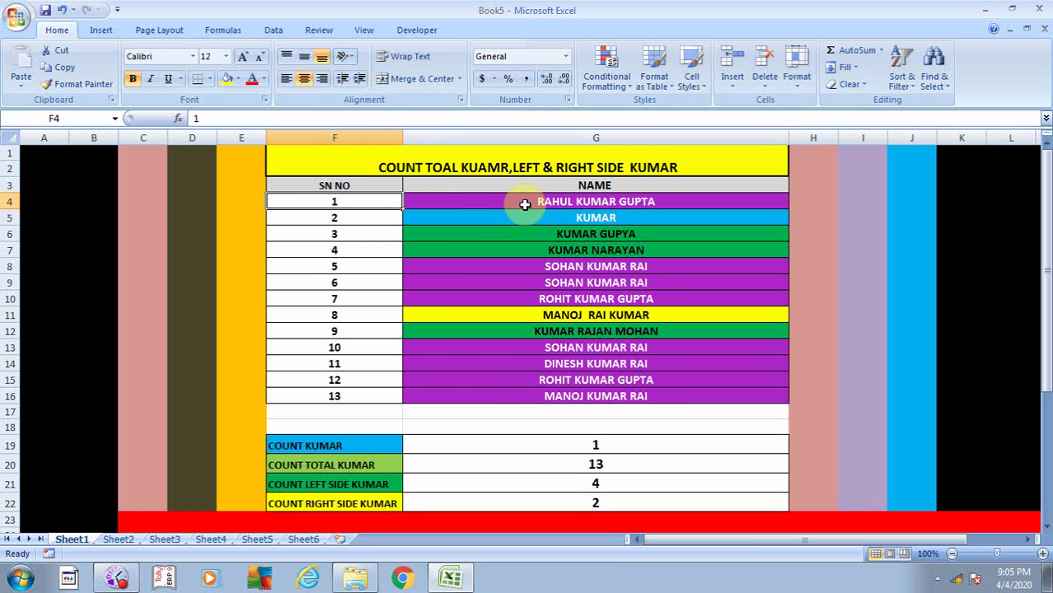